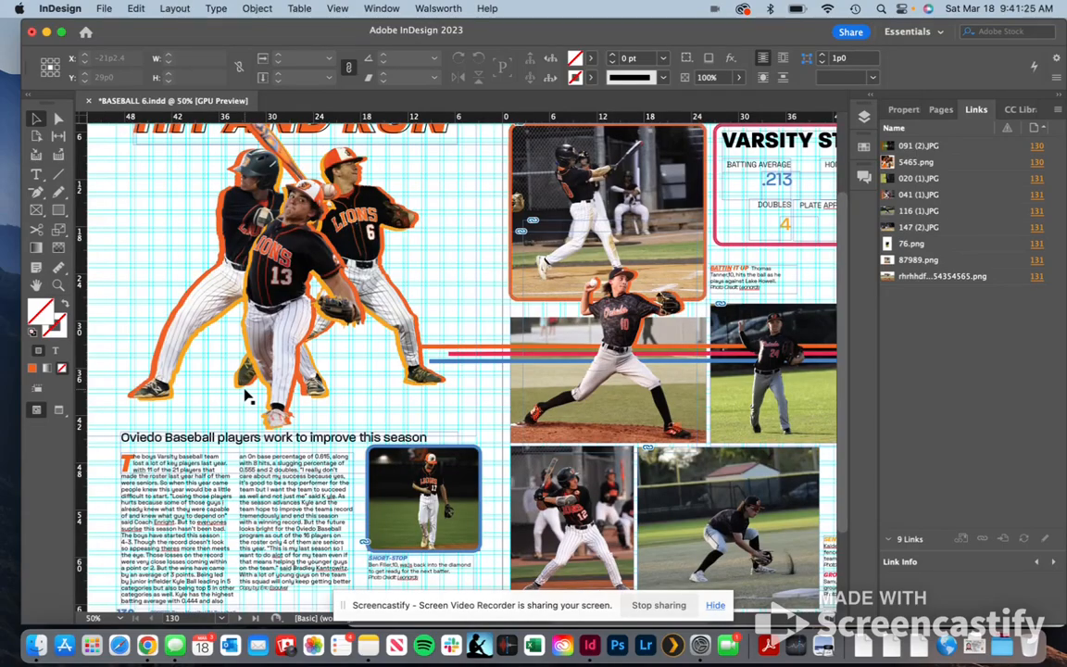
Select the batter photo in the orange frame on page 131.
{"action": "scroll", "coordinate": [465, 392], "scroll_direction": "up", "scroll_amount": 2}
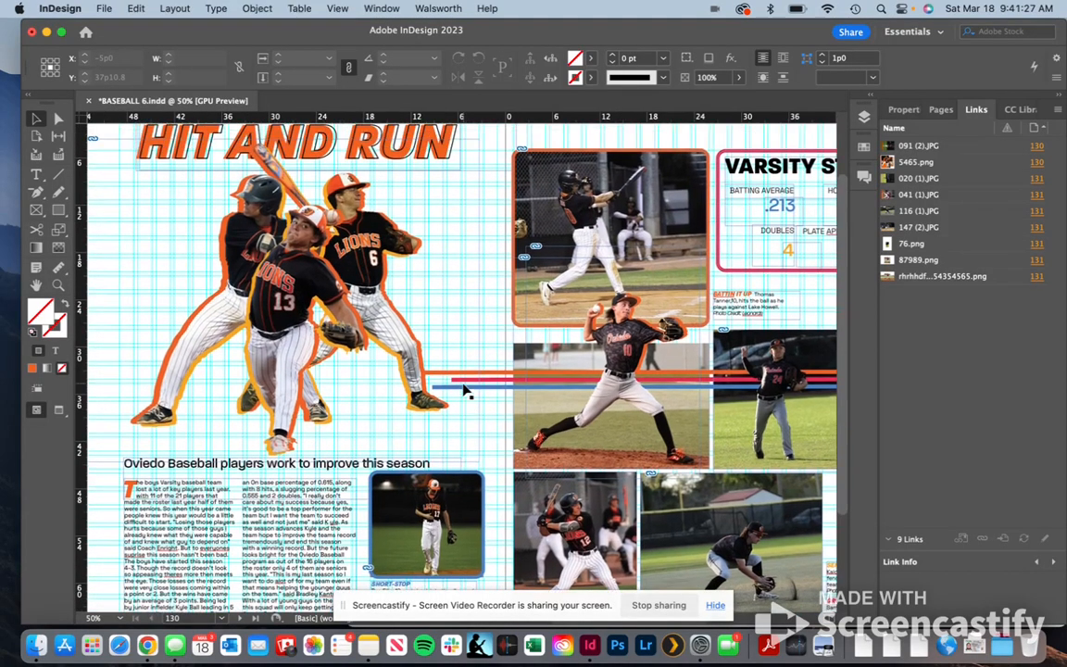
{"action": "scroll", "coordinate": [465, 392], "scroll_direction": "down", "scroll_amount": 1}
{"action": "scroll", "coordinate": [465, 392], "scroll_direction": "right", "scroll_amount": 1}
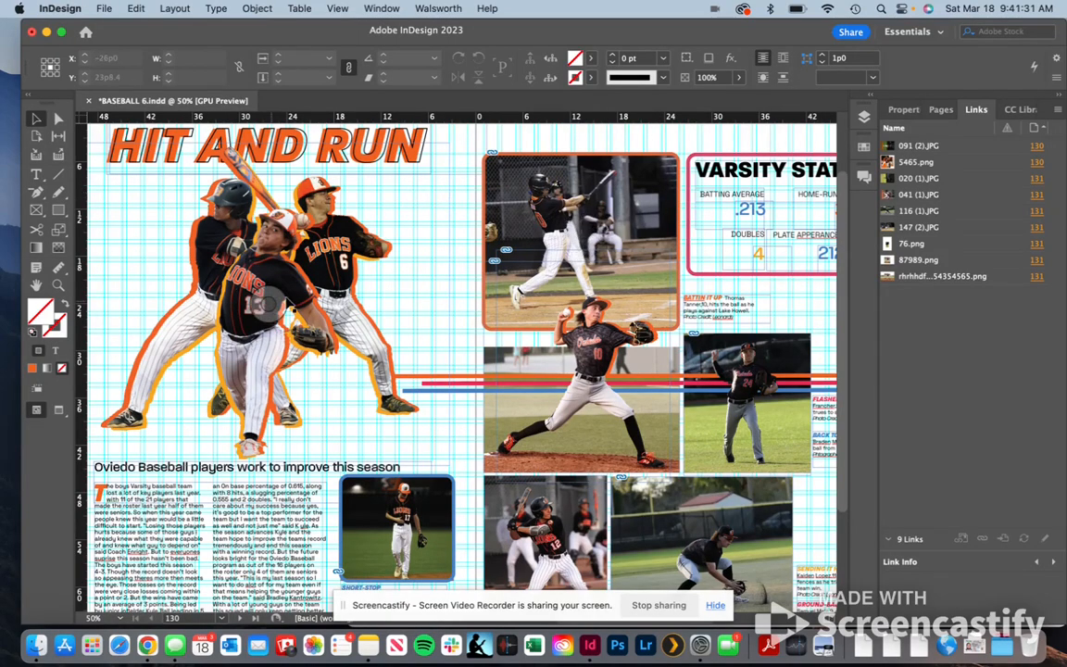
{"action": "left_click", "coordinate": [536, 200]}
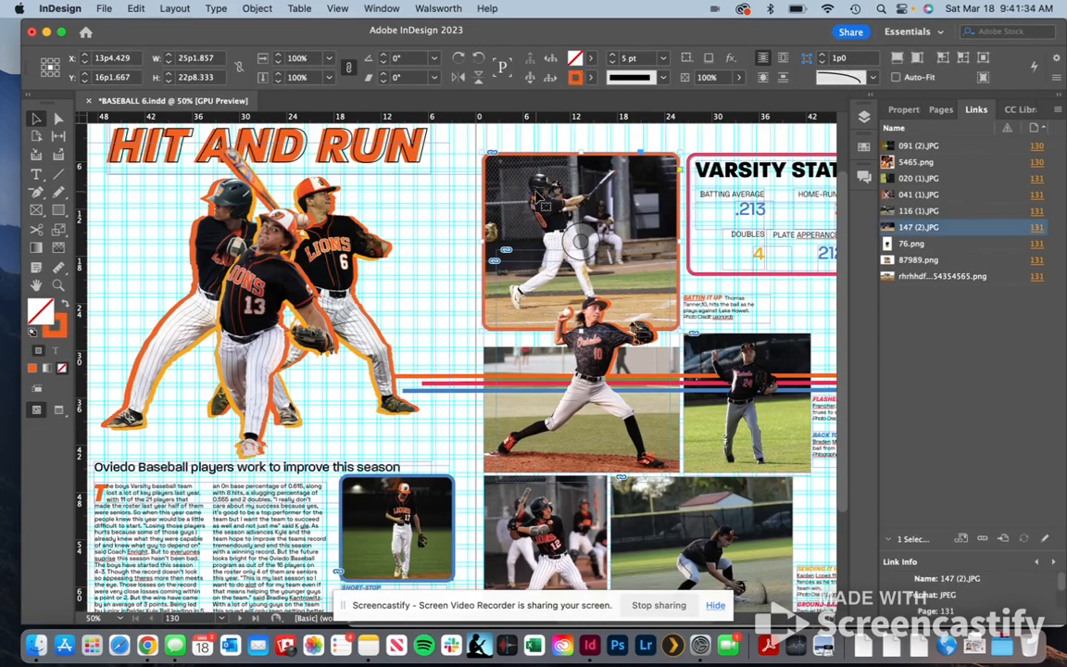
{"action": "left_click", "coordinate": [148, 646]}
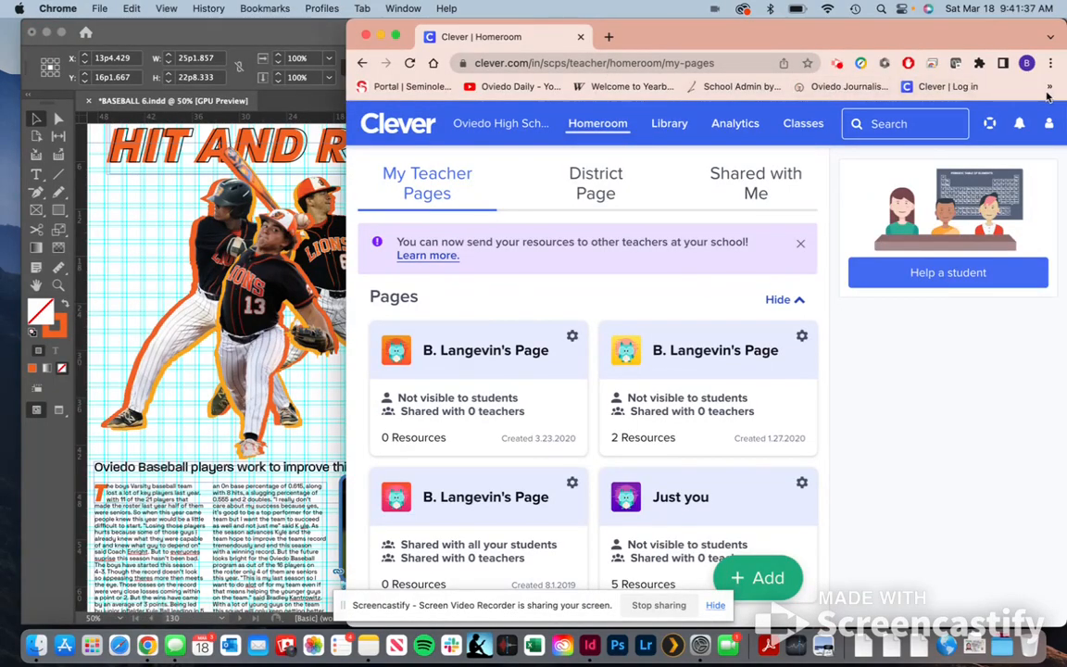
{"action": "left_click", "coordinate": [1050, 86]}
{"action": "left_click", "coordinate": [962, 118]}
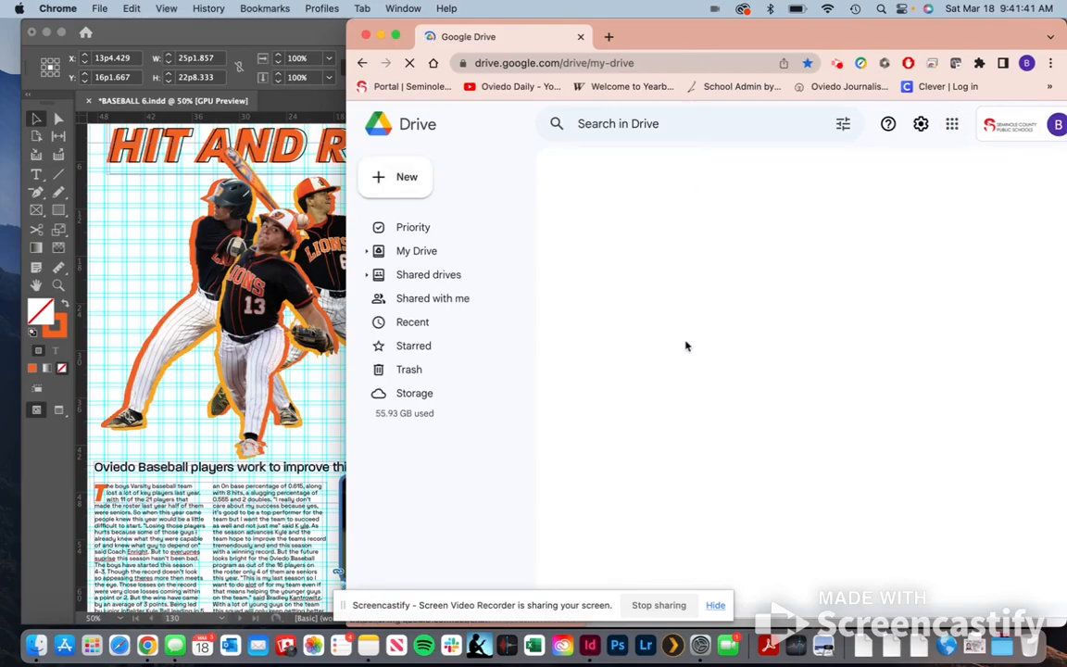
{"action": "left_click", "coordinate": [413, 276]}
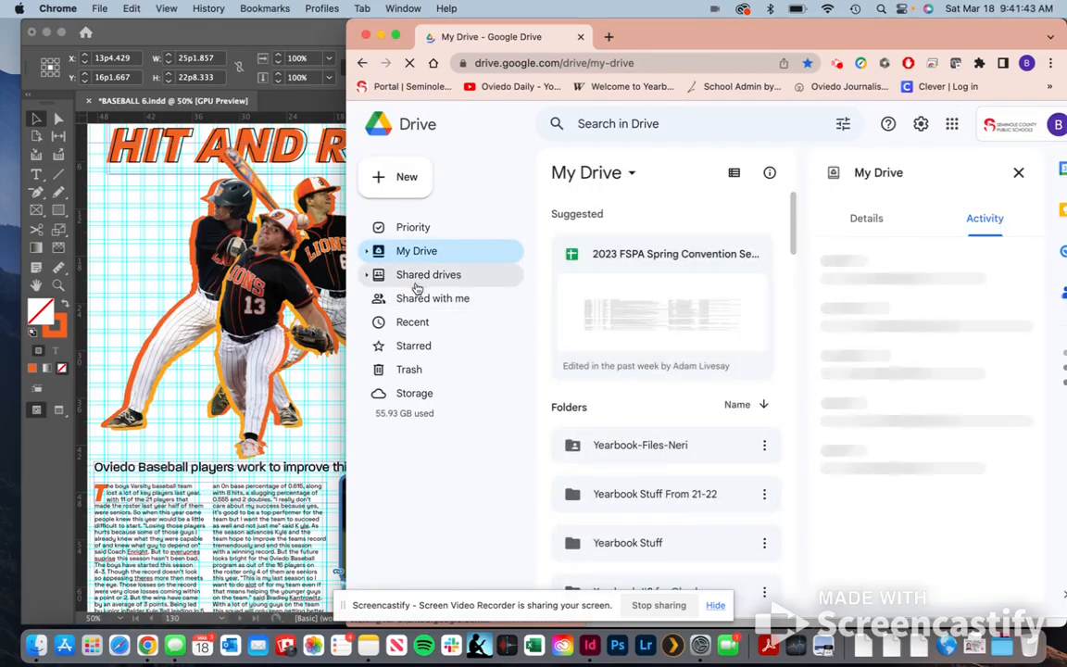
{"action": "left_click", "coordinate": [380, 35]}
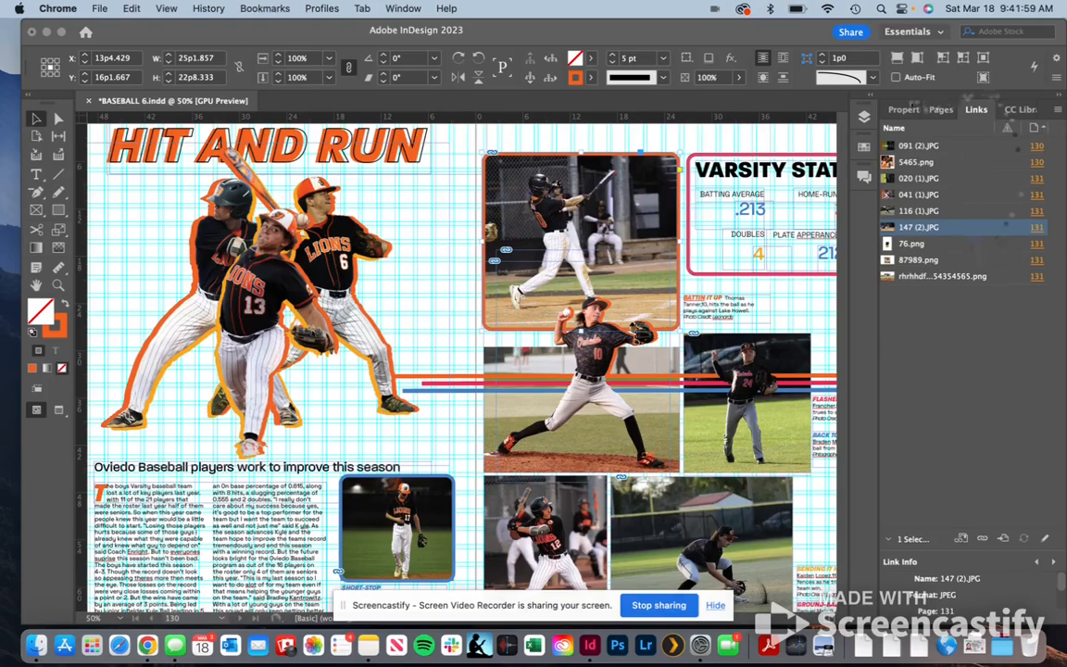
Display the list of linked files and close the Walsworth Control Center.
{"action": "left_click", "coordinate": [917, 119]}
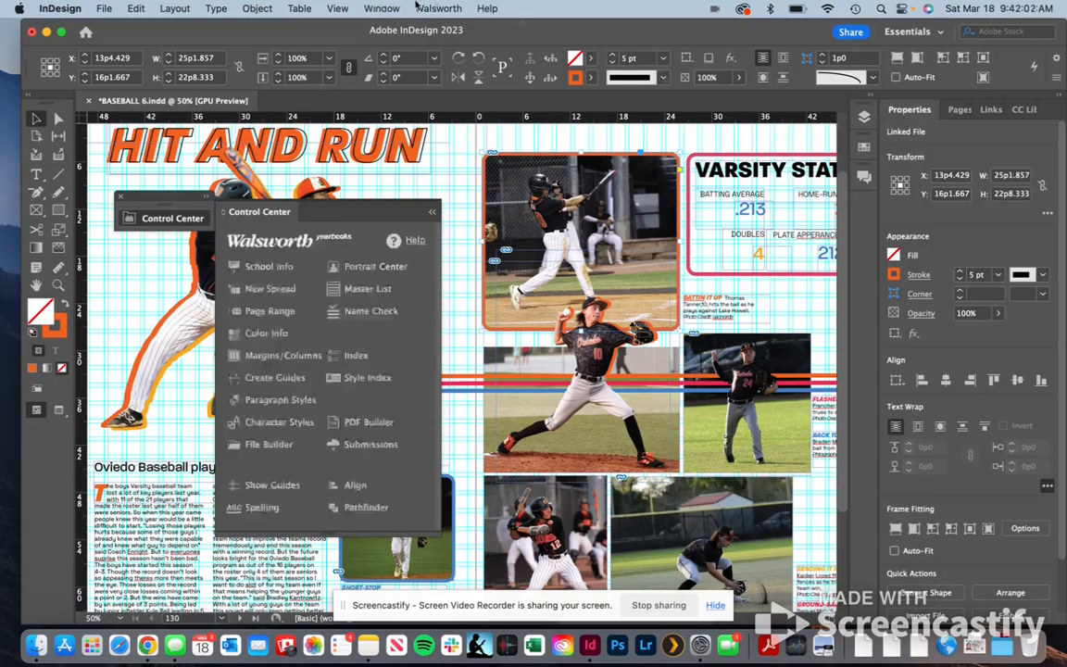
{"action": "left_click", "coordinate": [382, 8]}
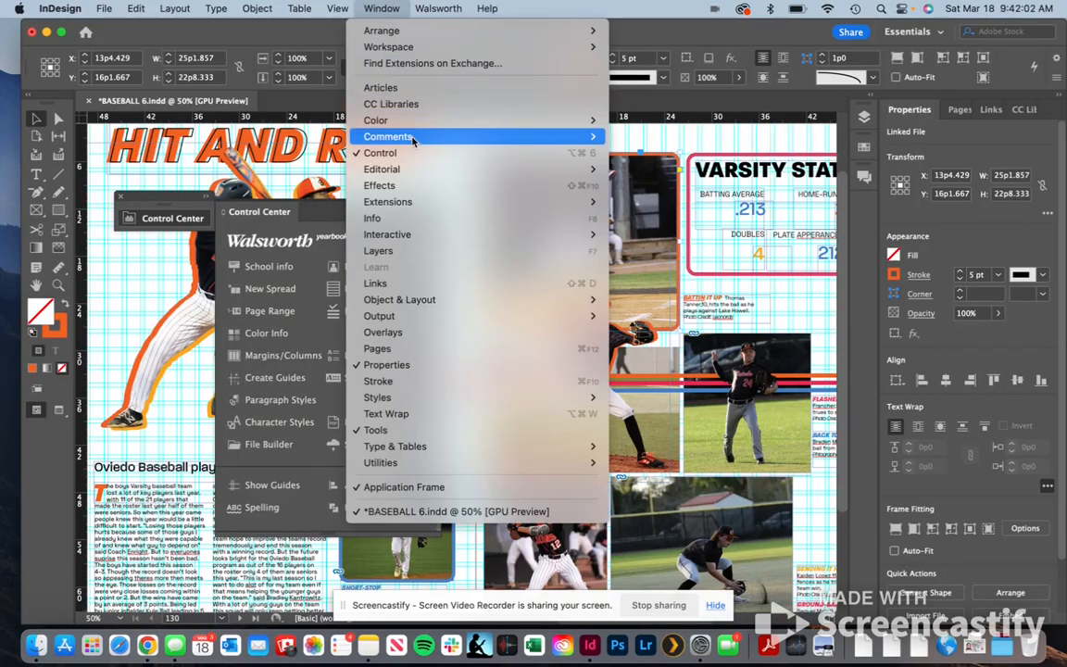
{"action": "left_click", "coordinate": [461, 284]}
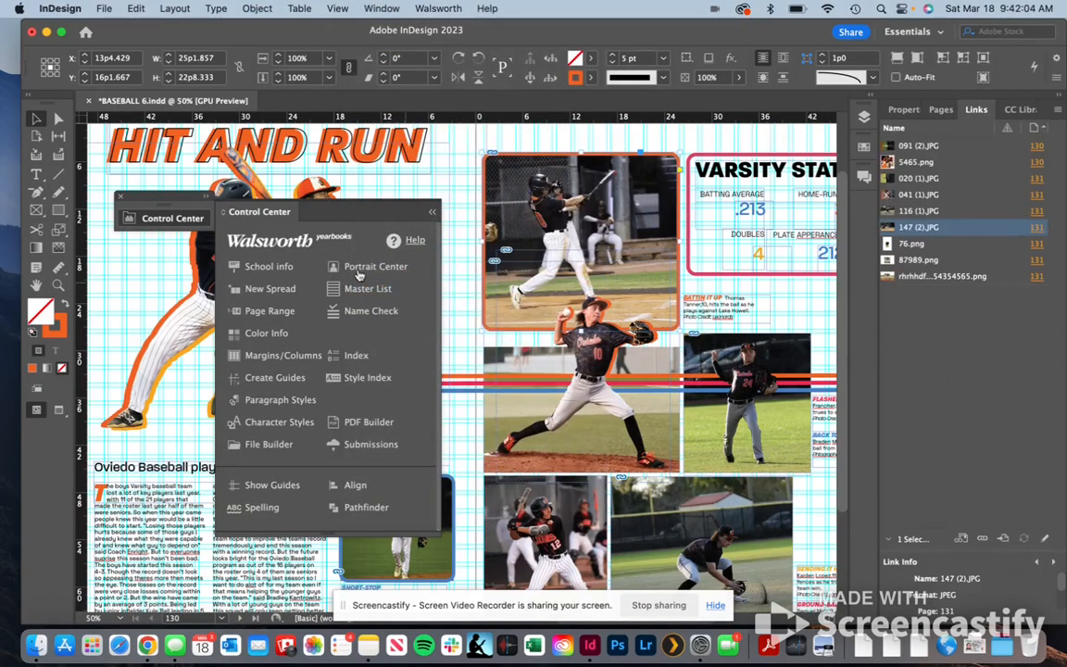
{"action": "left_click", "coordinate": [120, 197]}
Select individual linked images, enlarge the link information area, and examine the actual and effective PPI of 76.png.
{"action": "left_click", "coordinate": [956, 146]}
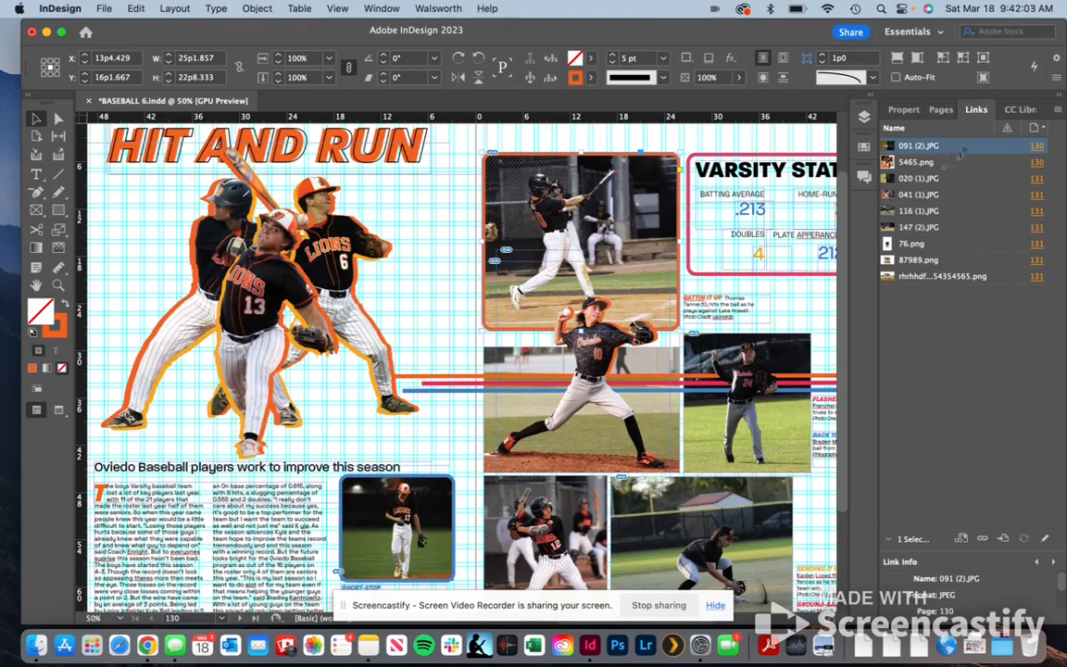
{"action": "left_click", "coordinate": [931, 163]}
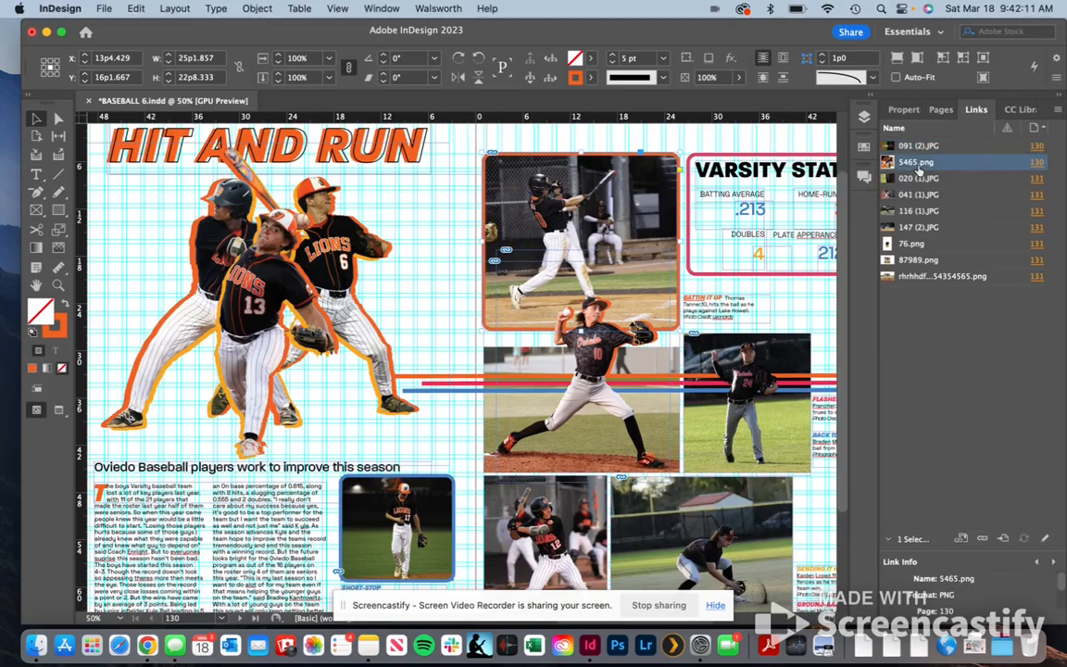
{"action": "left_click", "coordinate": [633, 391]}
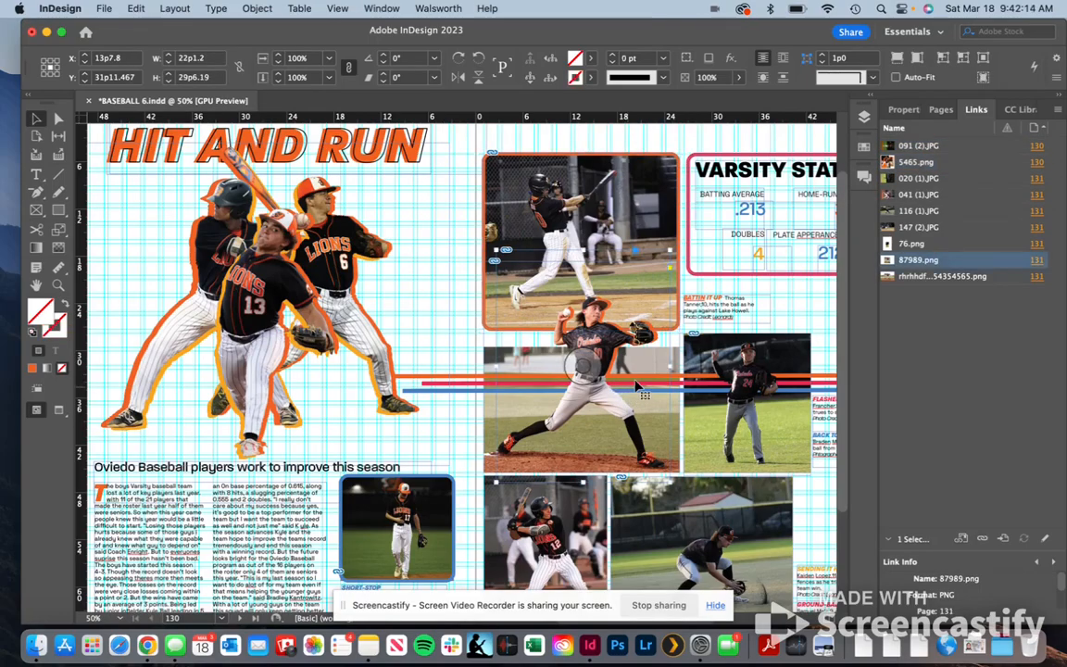
{"action": "left_click", "coordinate": [925, 244]}
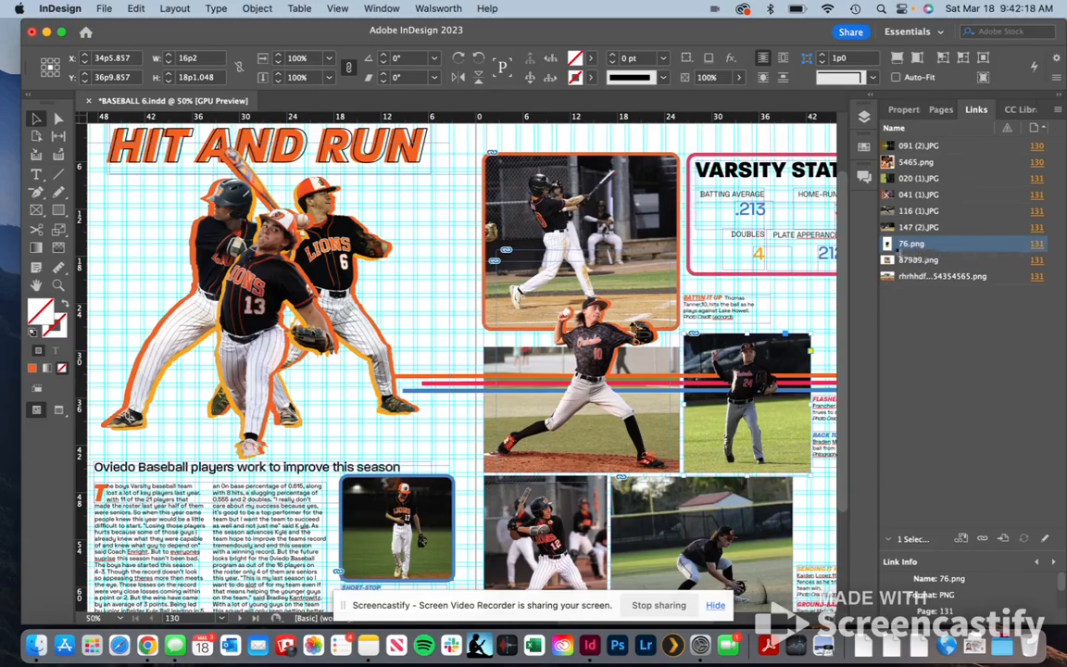
{"action": "left_click_drag", "start_coordinate": [966, 550], "coordinate": [965, 358]}
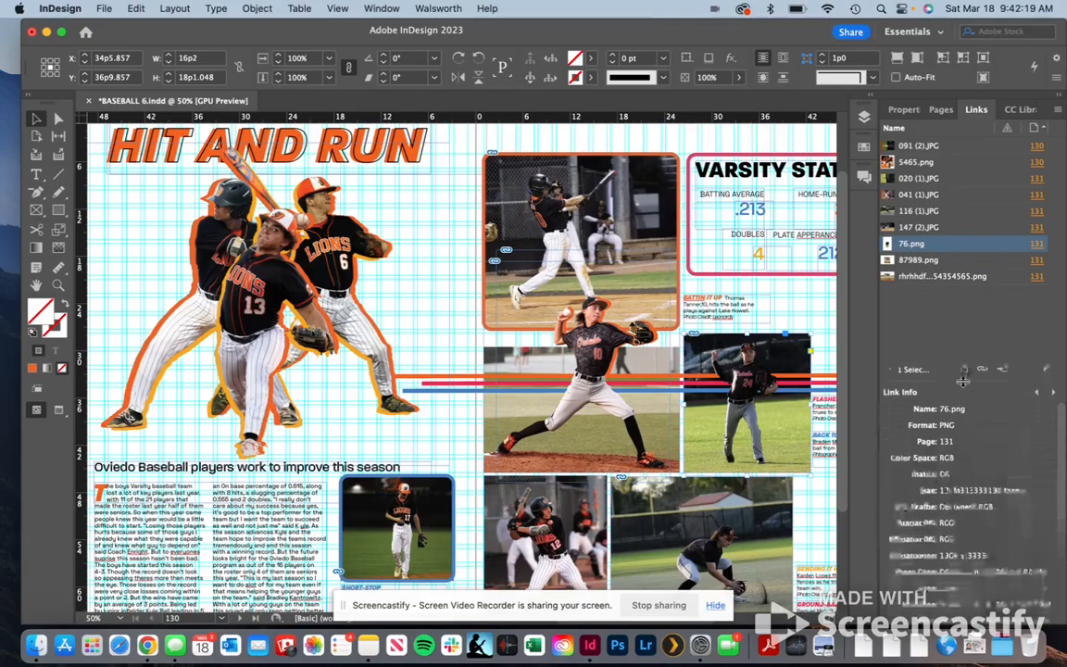
{"action": "scroll", "coordinate": [981, 540], "scroll_direction": "down", "scroll_amount": 2}
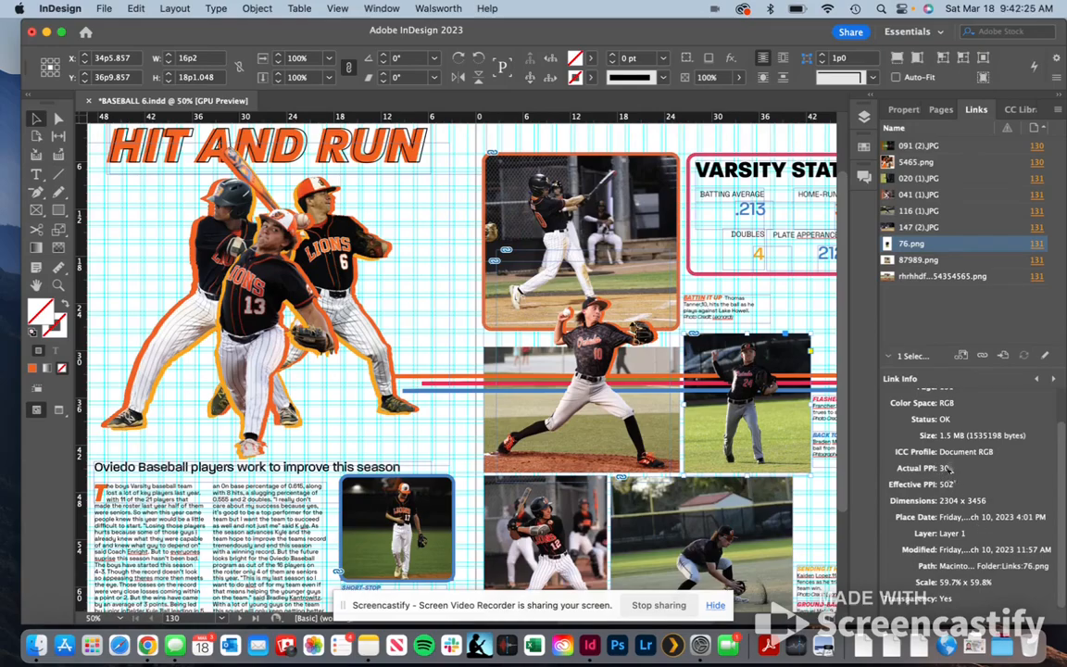
Check the resolution details of the links 87989.png, 116 (1).JPG, 020 (1).JPG, 5465.png and 091 (2).JPG.
{"action": "left_click", "coordinate": [918, 261]}
{"action": "left_click", "coordinate": [915, 211]}
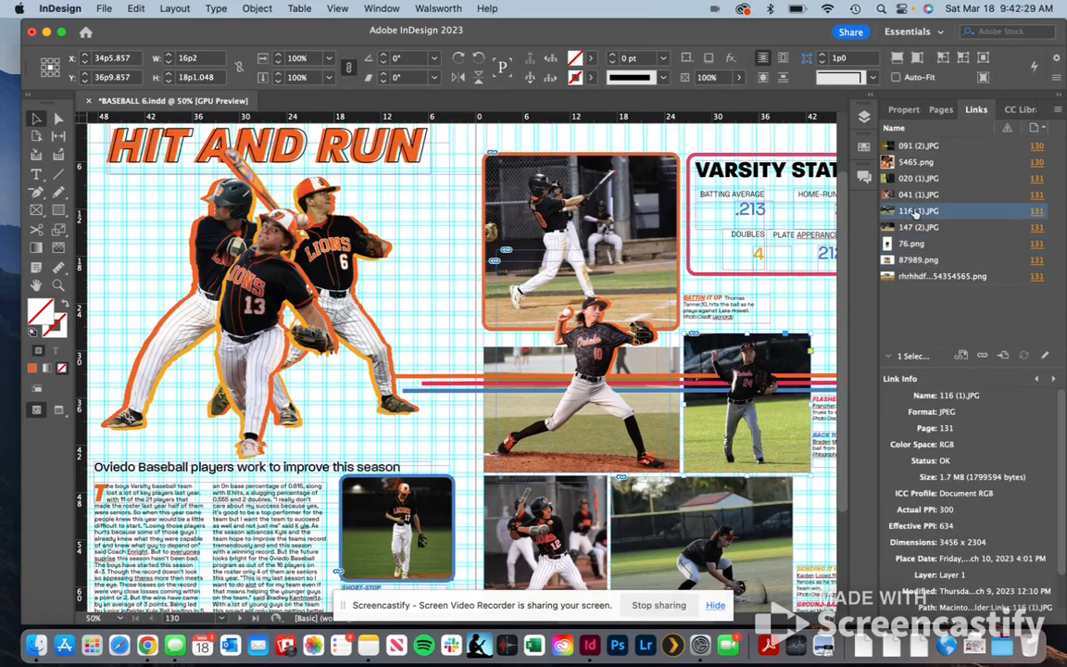
{"action": "left_click", "coordinate": [916, 179]}
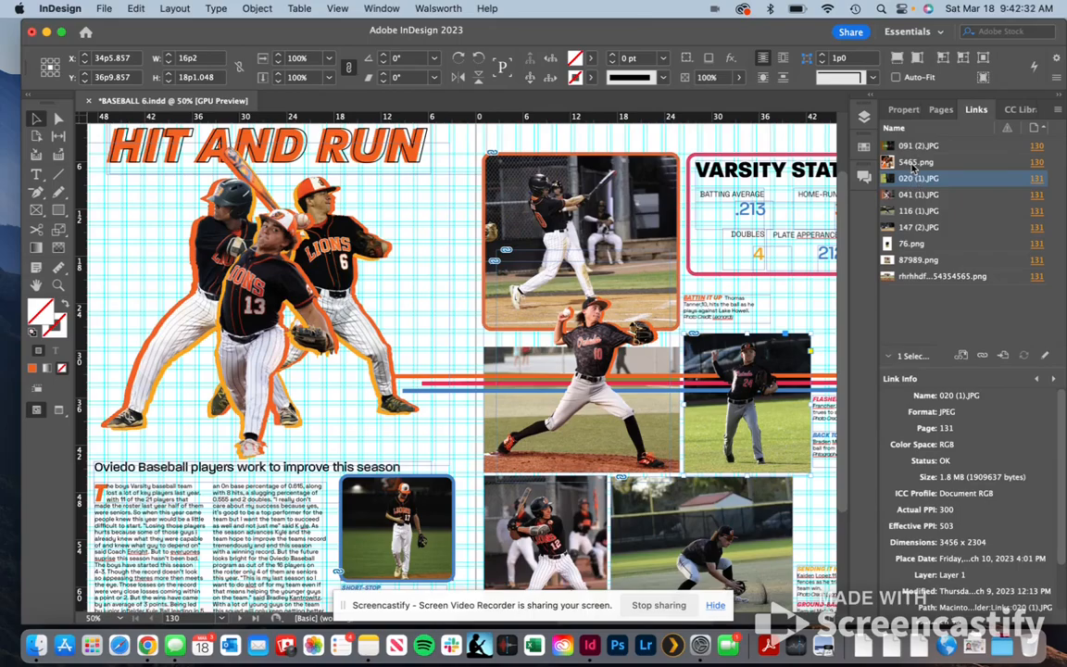
{"action": "left_click", "coordinate": [914, 163]}
{"action": "left_click", "coordinate": [908, 146]}
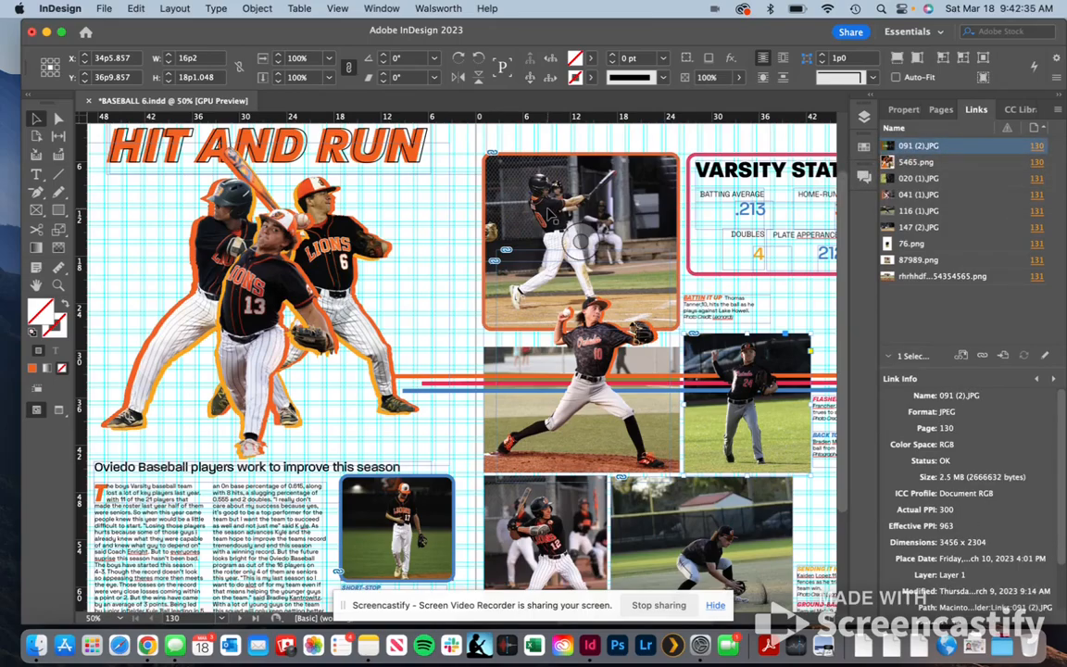
Select the batter photo 147 (2).JPG and open its linked file for editing in Adobe Photoshop 2023.
{"action": "left_click", "coordinate": [509, 213]}
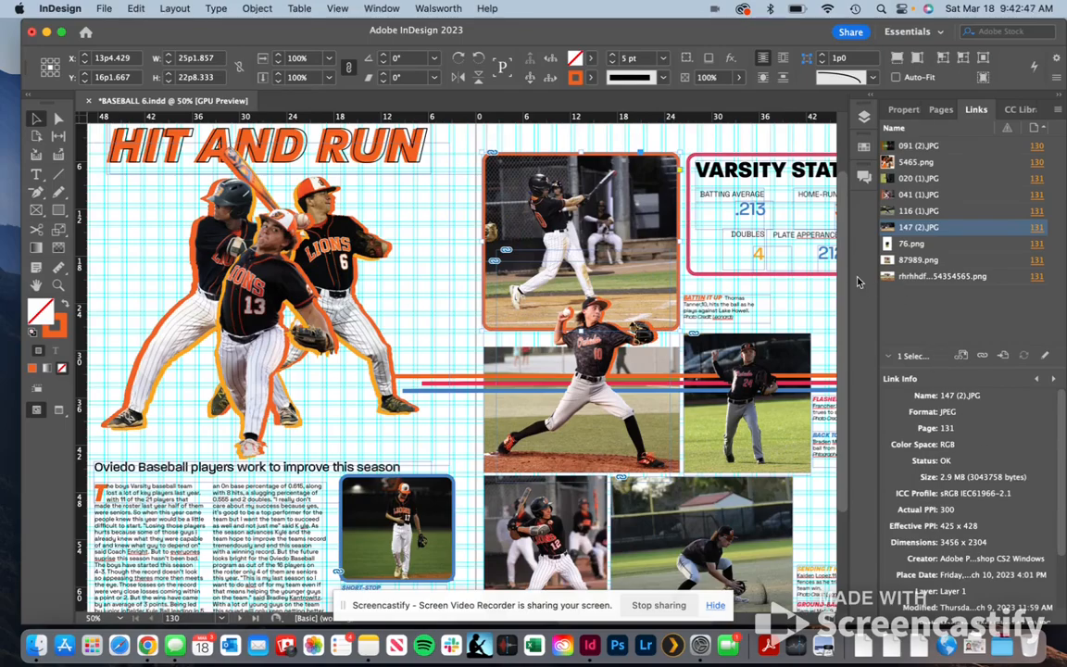
{"action": "right_click", "coordinate": [929, 228]}
{"action": "mouse_move", "coordinate": [833, 389]}
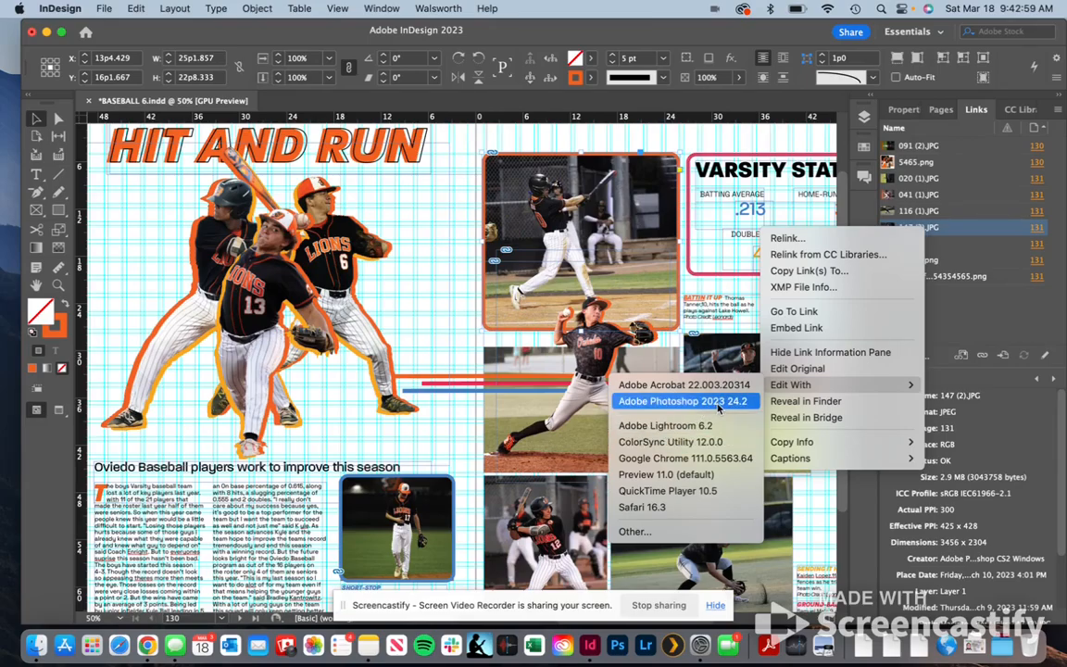
{"action": "left_click", "coordinate": [717, 404]}
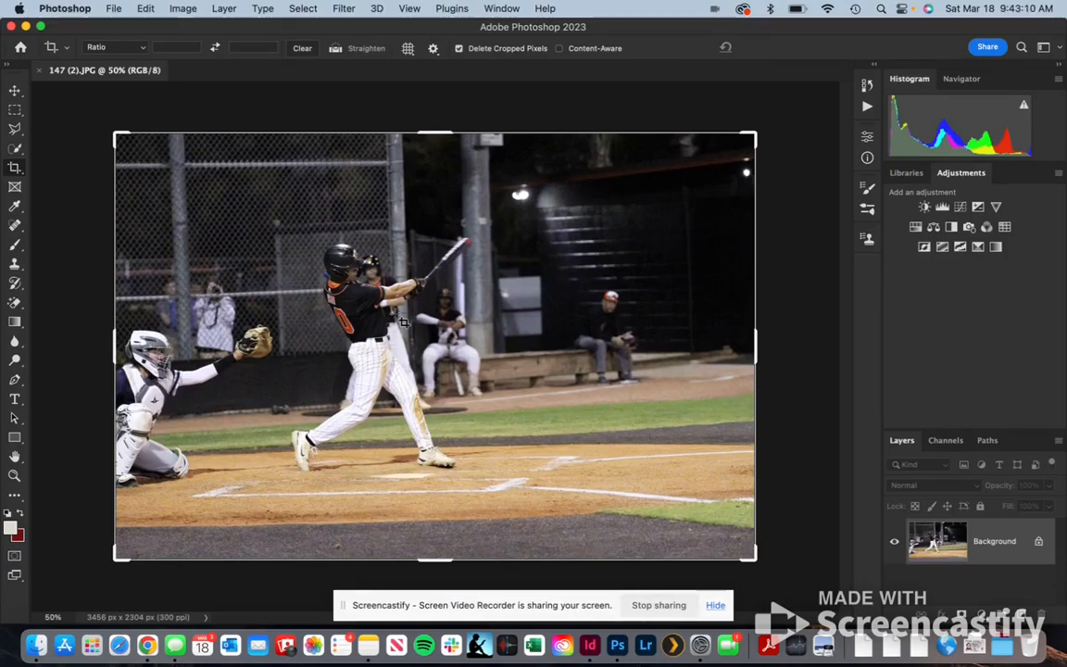
{"action": "left_click", "coordinate": [590, 645]}
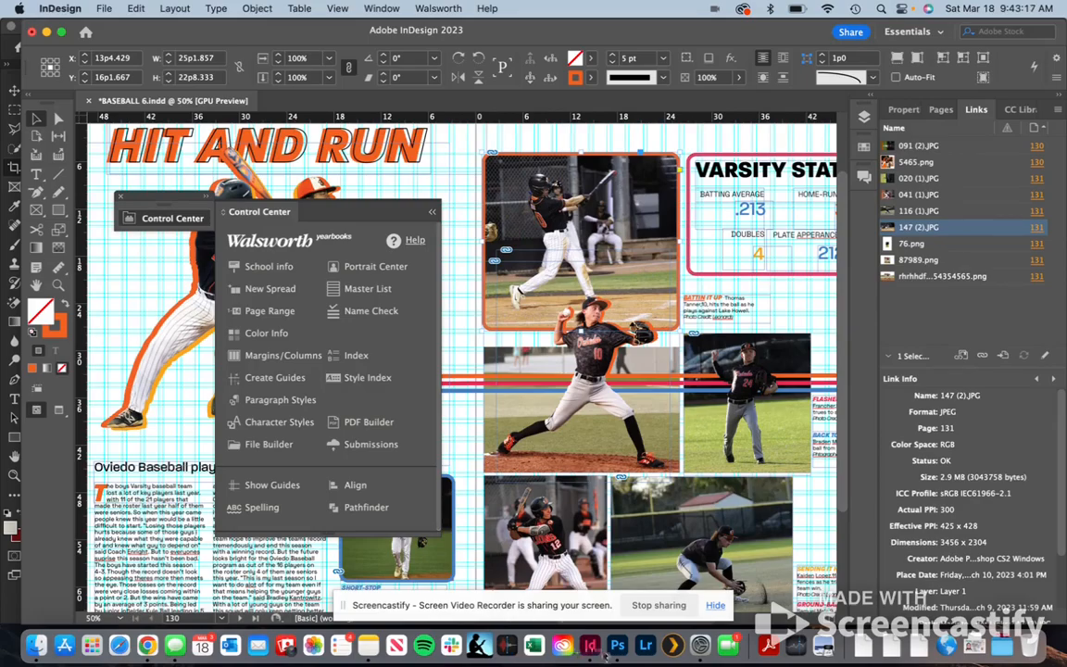
{"action": "left_click", "coordinate": [618, 645]}
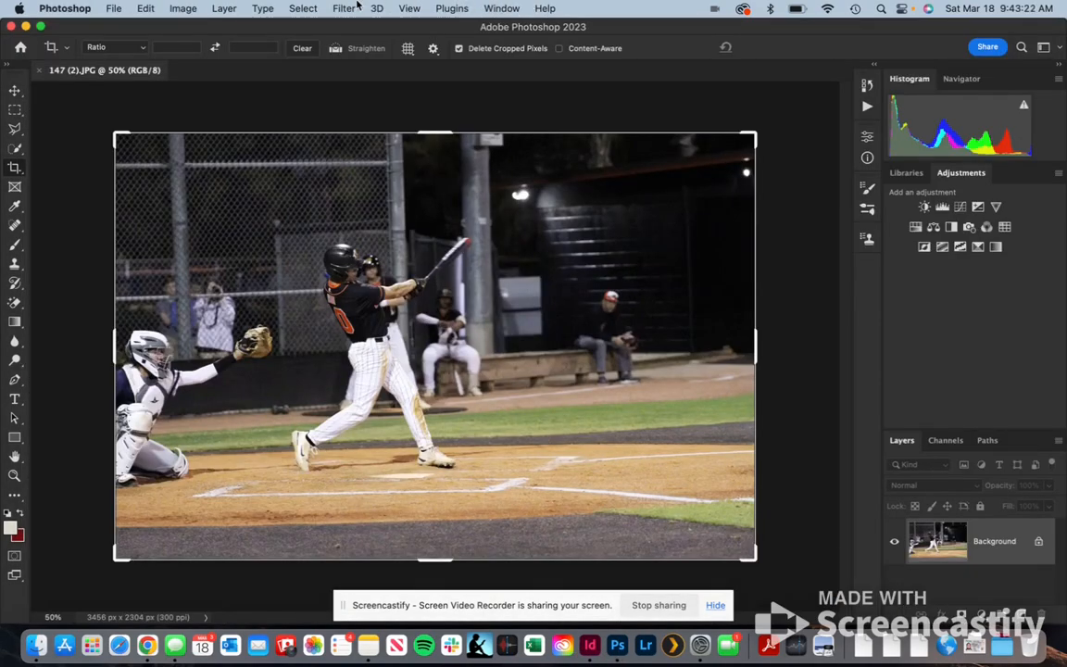
Start Export As for the photo 147 (2) and set the file format to JPG.
{"action": "left_click", "coordinate": [114, 8]}
{"action": "mouse_move", "coordinate": [206, 247]}
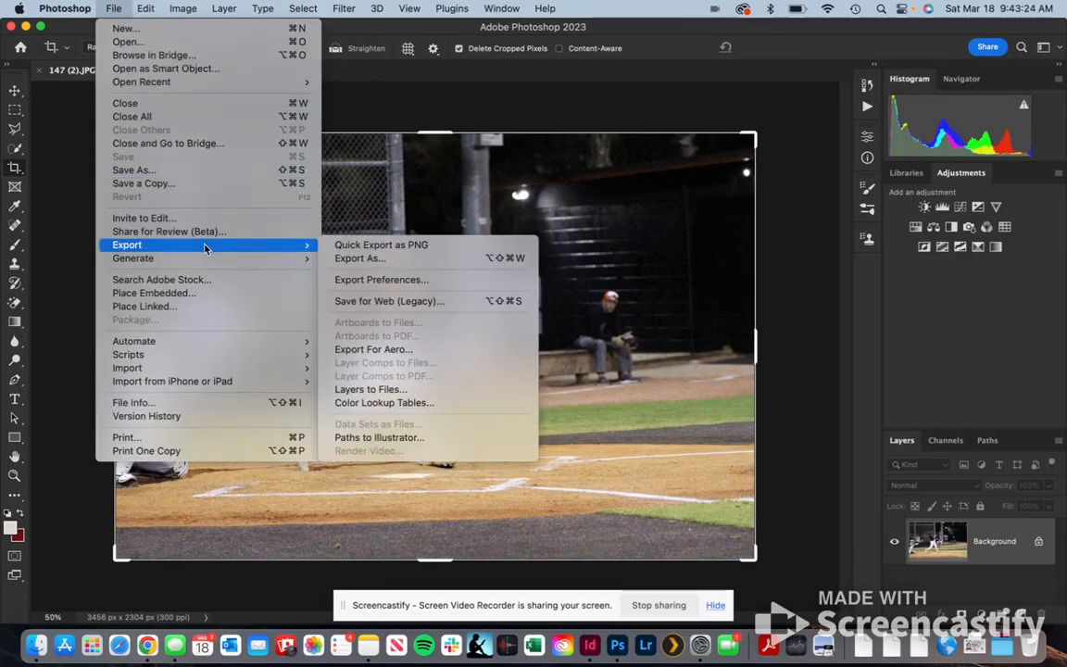
{"action": "left_click", "coordinate": [366, 257]}
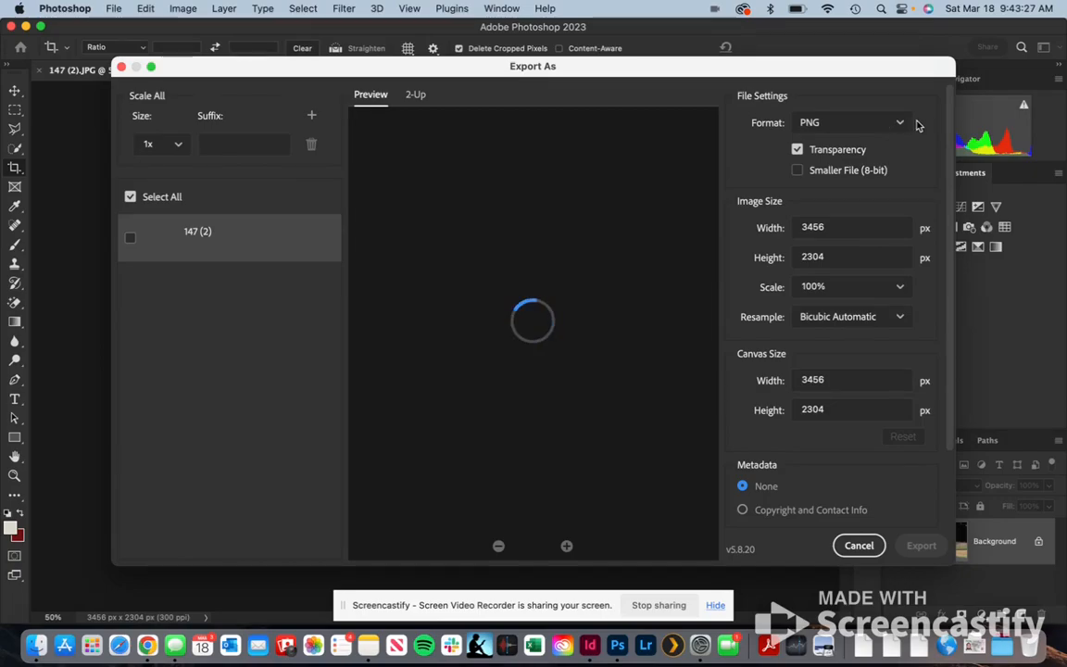
{"action": "left_click", "coordinate": [905, 126]}
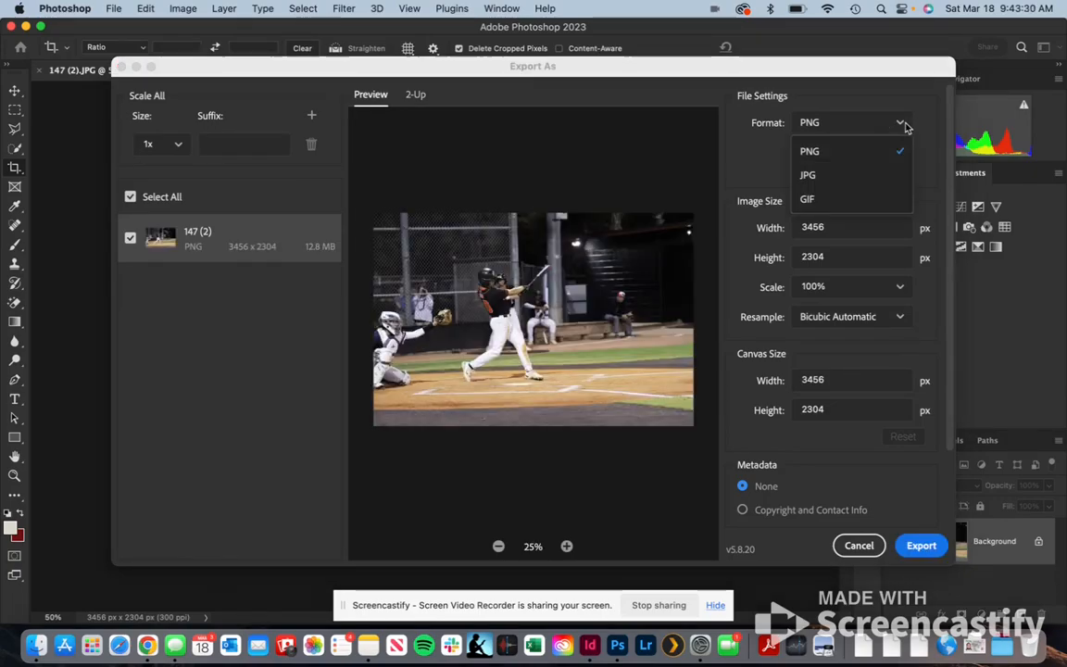
{"action": "left_click", "coordinate": [879, 175]}
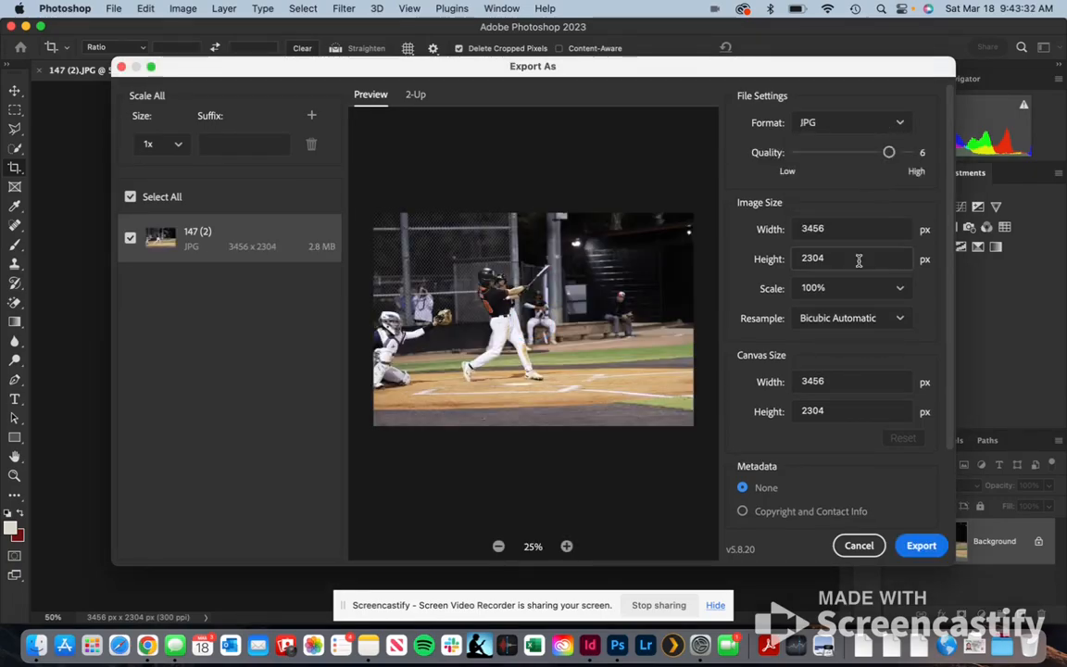
Set the export scale to 200% and review the remaining size, metadata and color space settings.
{"action": "left_click", "coordinate": [900, 289]}
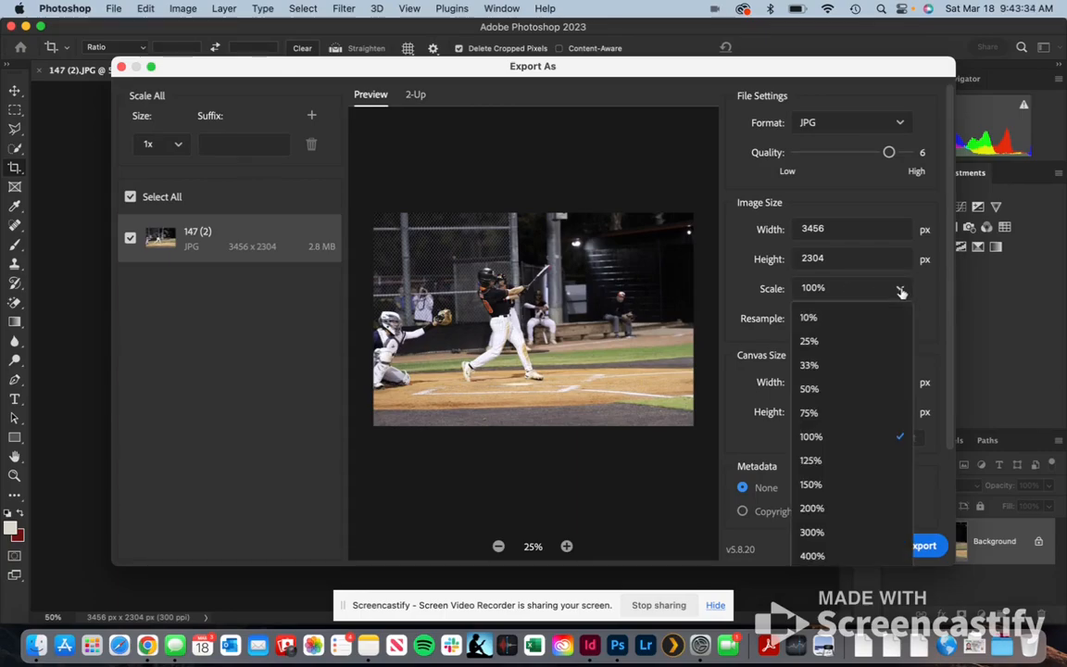
{"action": "left_click", "coordinate": [850, 511]}
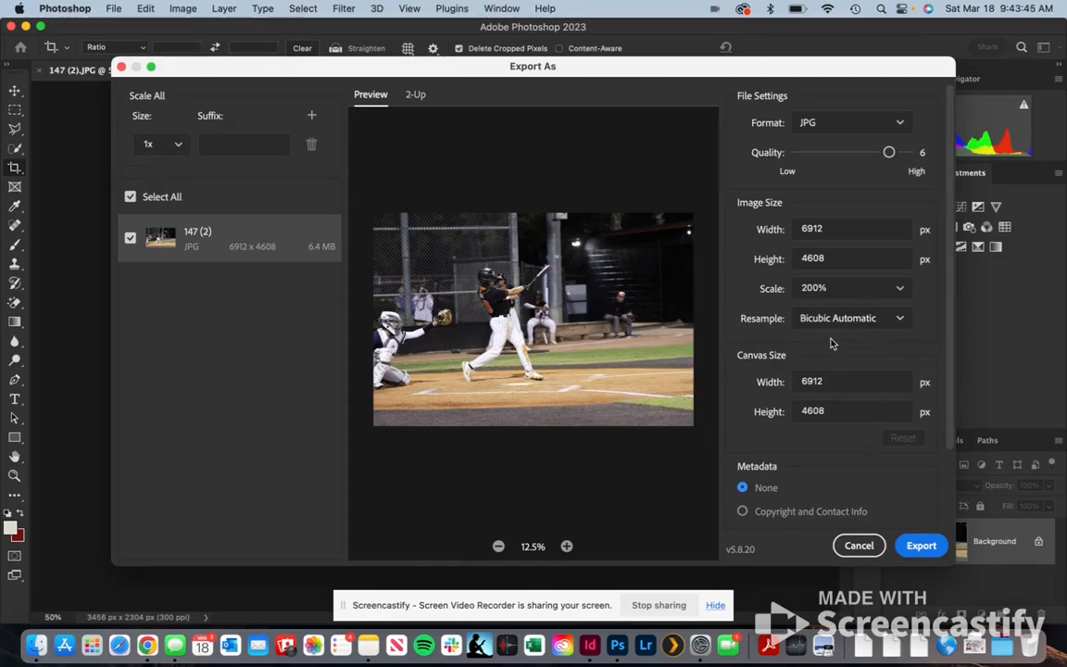
{"action": "scroll", "coordinate": [774, 359], "scroll_direction": "down", "scroll_amount": 1}
{"action": "scroll", "coordinate": [765, 361], "scroll_direction": "up", "scroll_amount": 1}
{"action": "scroll", "coordinate": [766, 361], "scroll_direction": "down", "scroll_amount": 2}
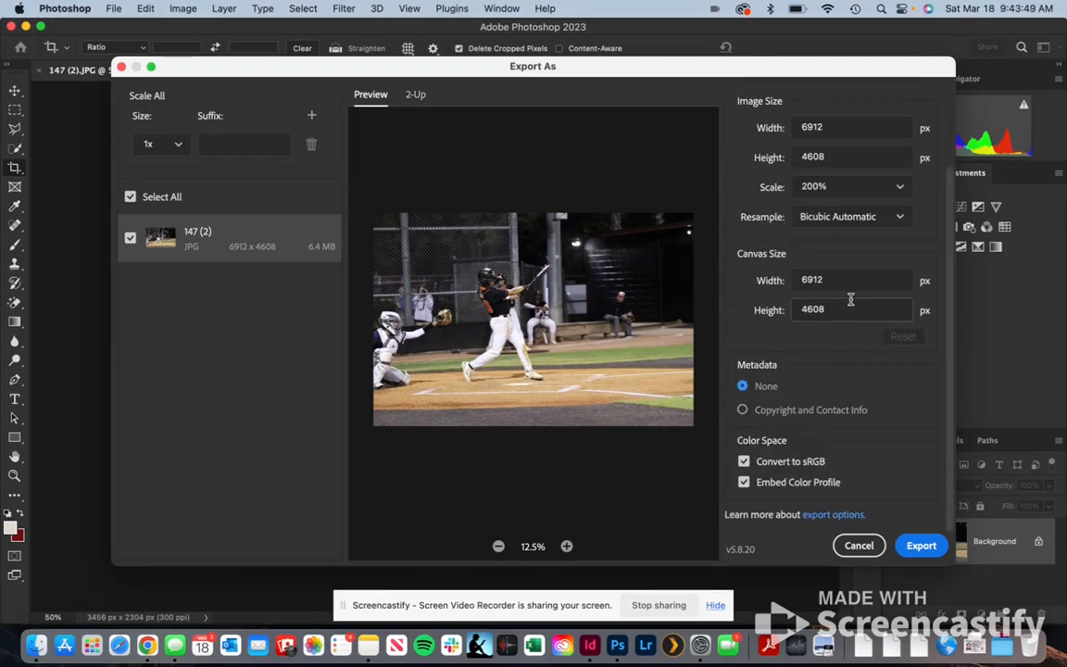
{"action": "scroll", "coordinate": [847, 301], "scroll_direction": "up", "scroll_amount": 2}
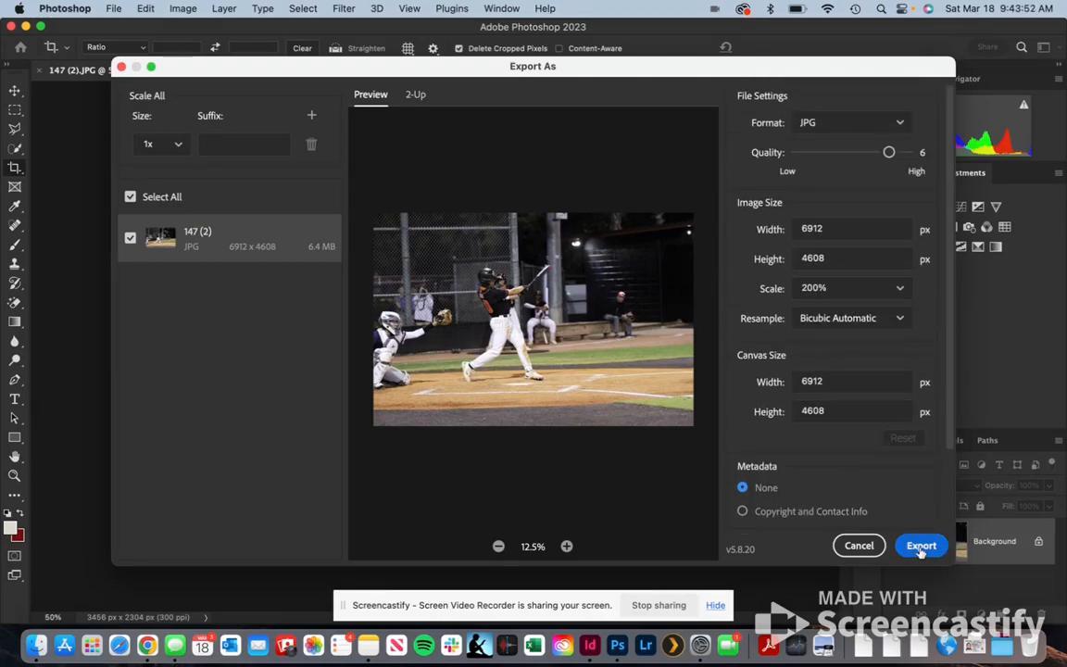
Export the enlarged photo as 147 (2).jpg into the BASEBALL 6 Folder's Links folder, replacing the existing file.
{"action": "left_click", "coordinate": [922, 547]}
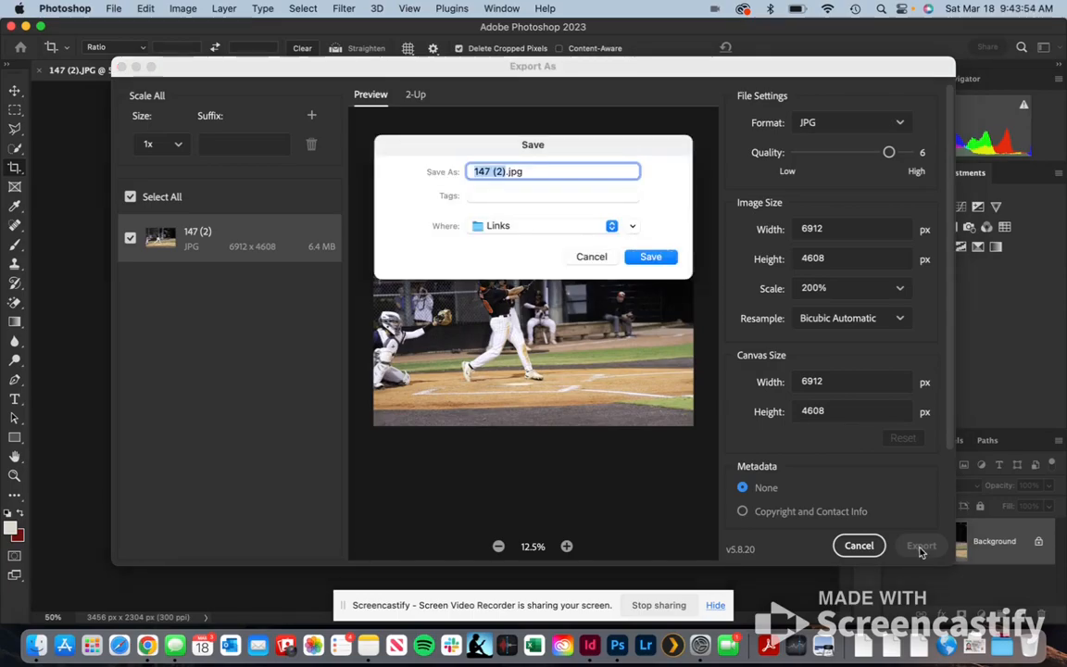
{"action": "left_click", "coordinate": [531, 225]}
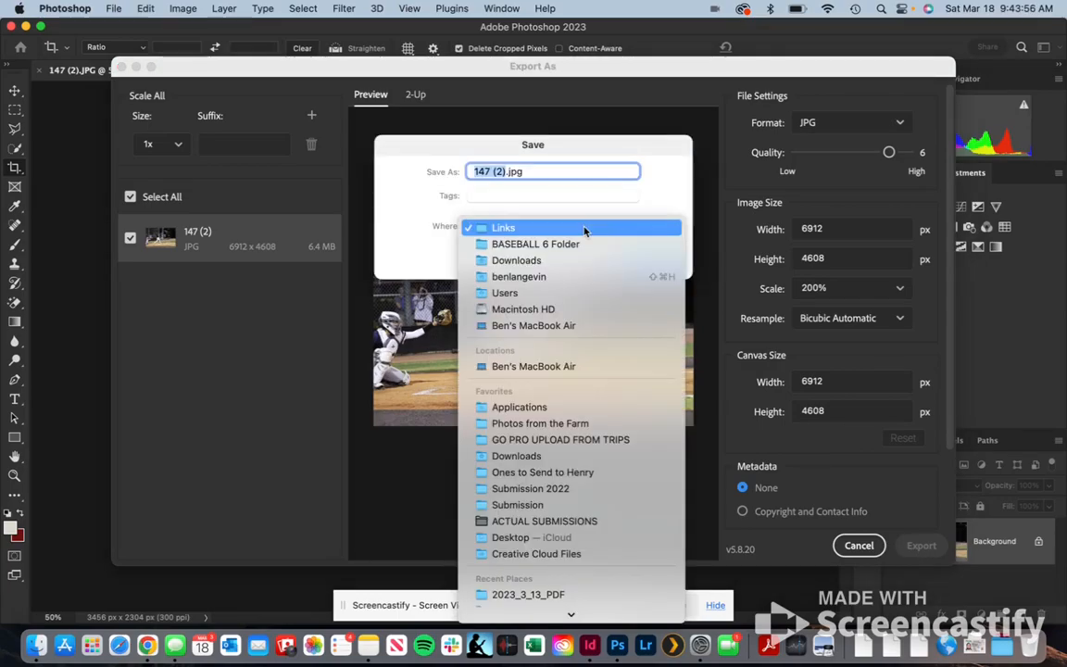
{"action": "left_click", "coordinate": [557, 244]}
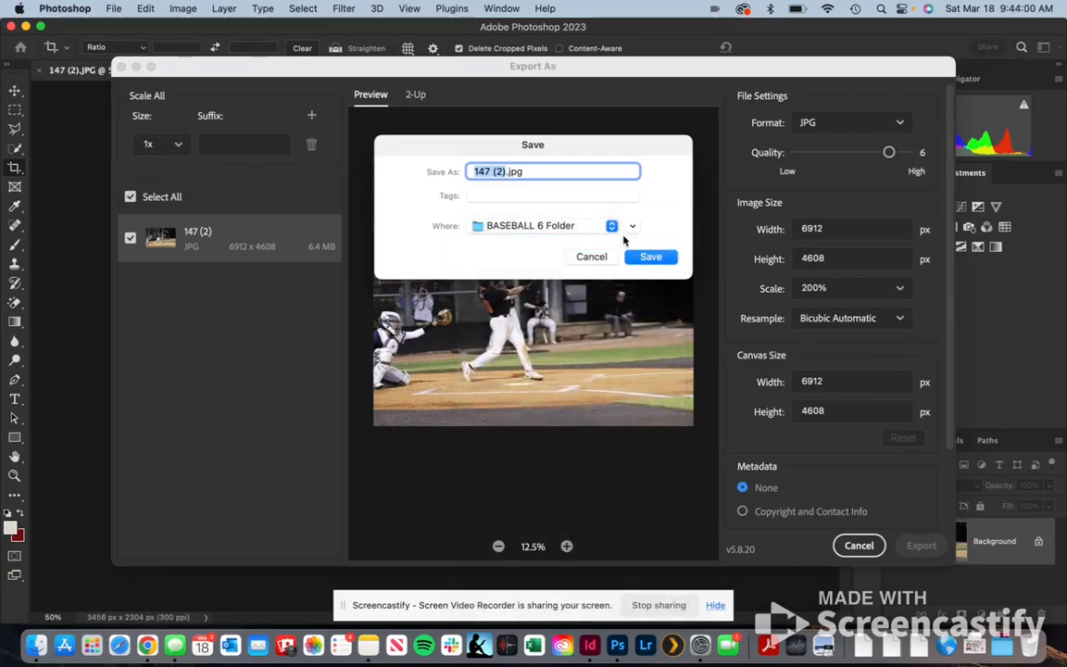
{"action": "left_click", "coordinate": [632, 226]}
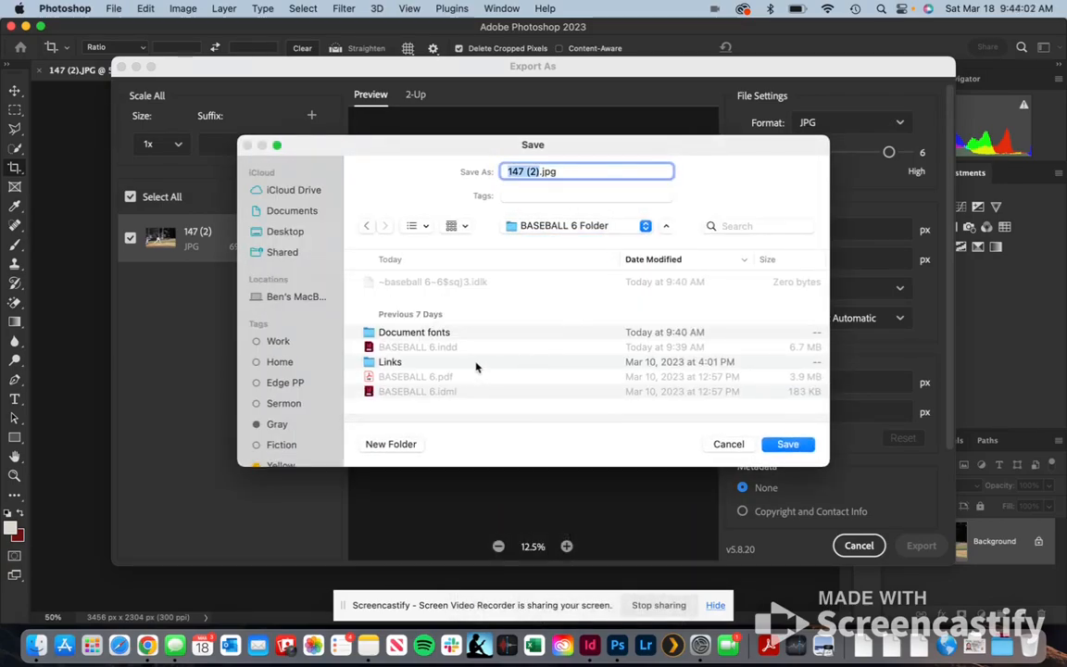
{"action": "left_click", "coordinate": [477, 366]}
{"action": "double_click", "coordinate": [445, 365]}
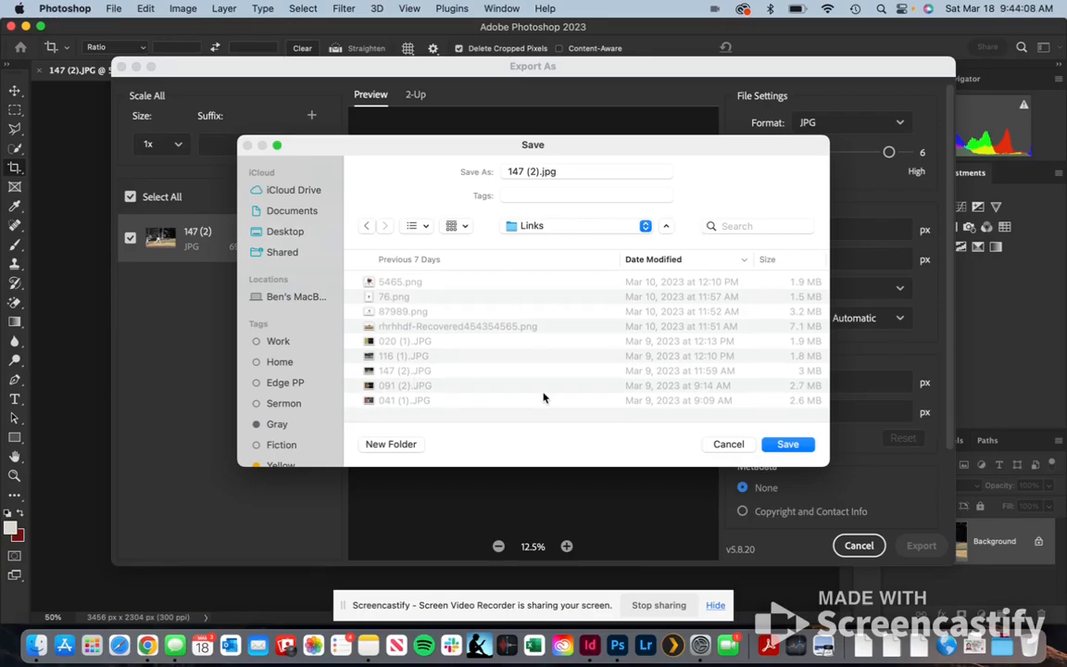
{"action": "left_click", "coordinate": [788, 444]}
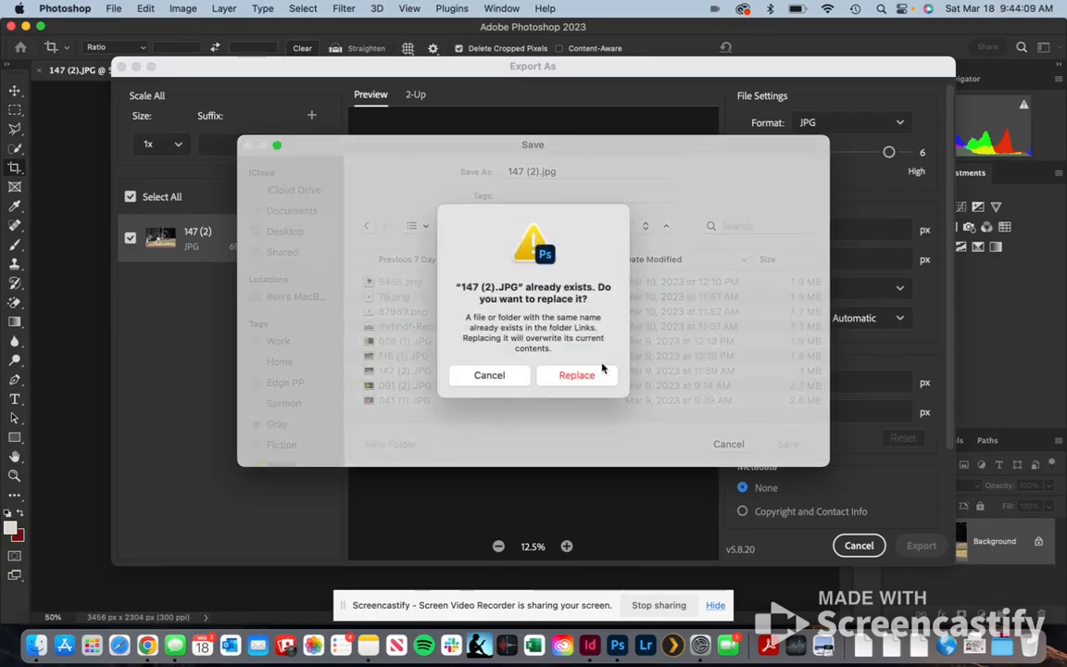
{"action": "left_click", "coordinate": [575, 375]}
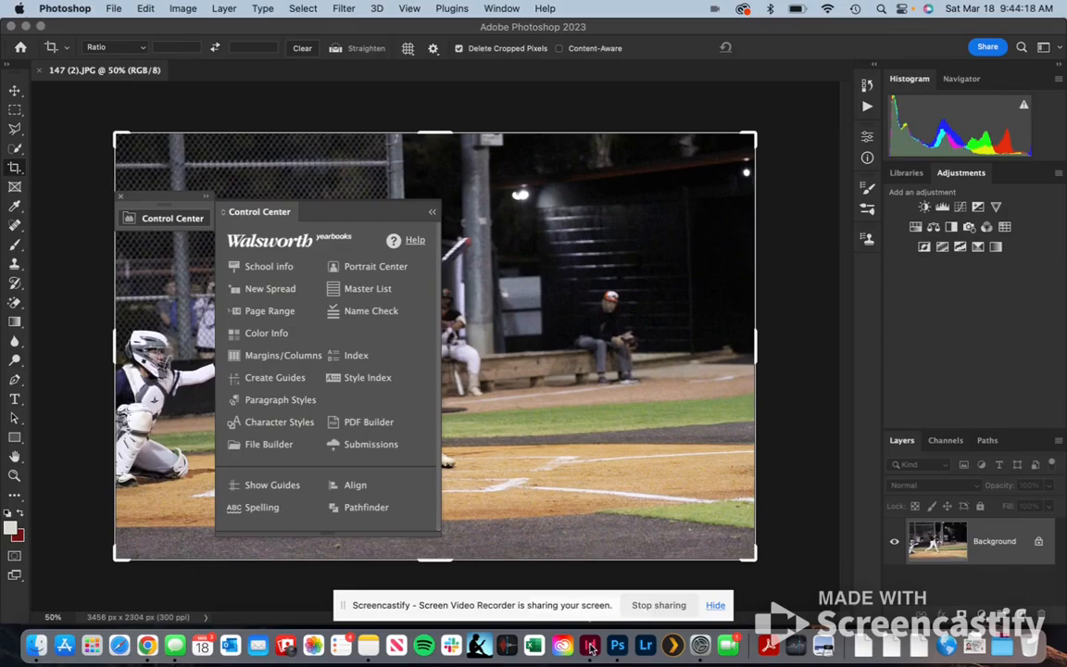
Switch to InDesign and examine the link info of 147 (2).JPG and the photos on the spread.
{"action": "left_click", "coordinate": [591, 646]}
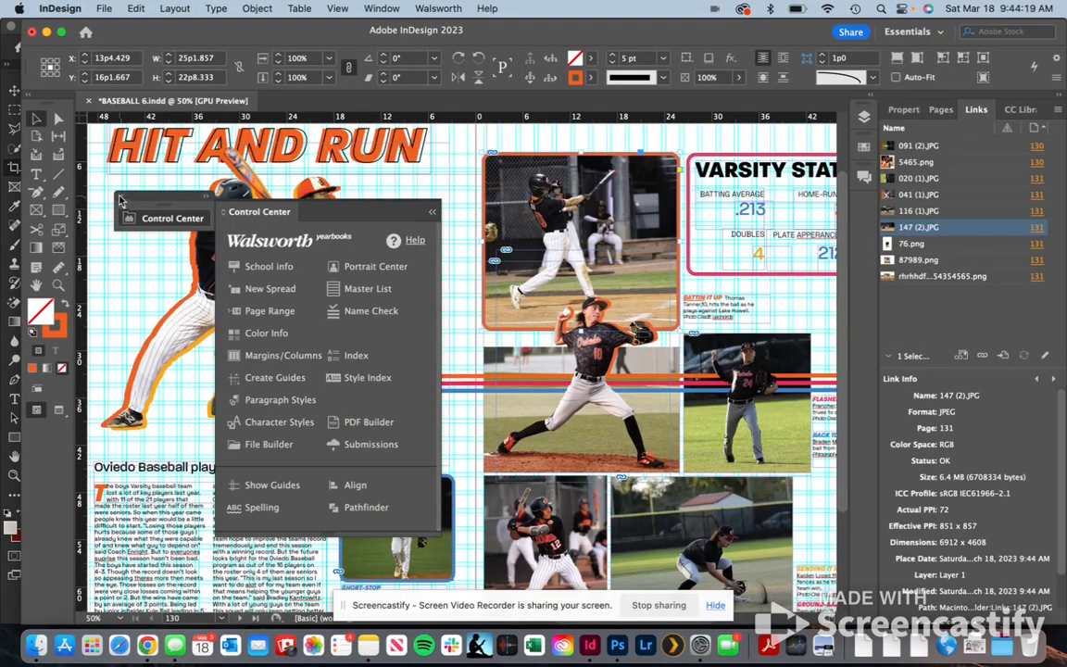
{"action": "scroll", "coordinate": [976, 522], "scroll_direction": "down", "scroll_amount": 1}
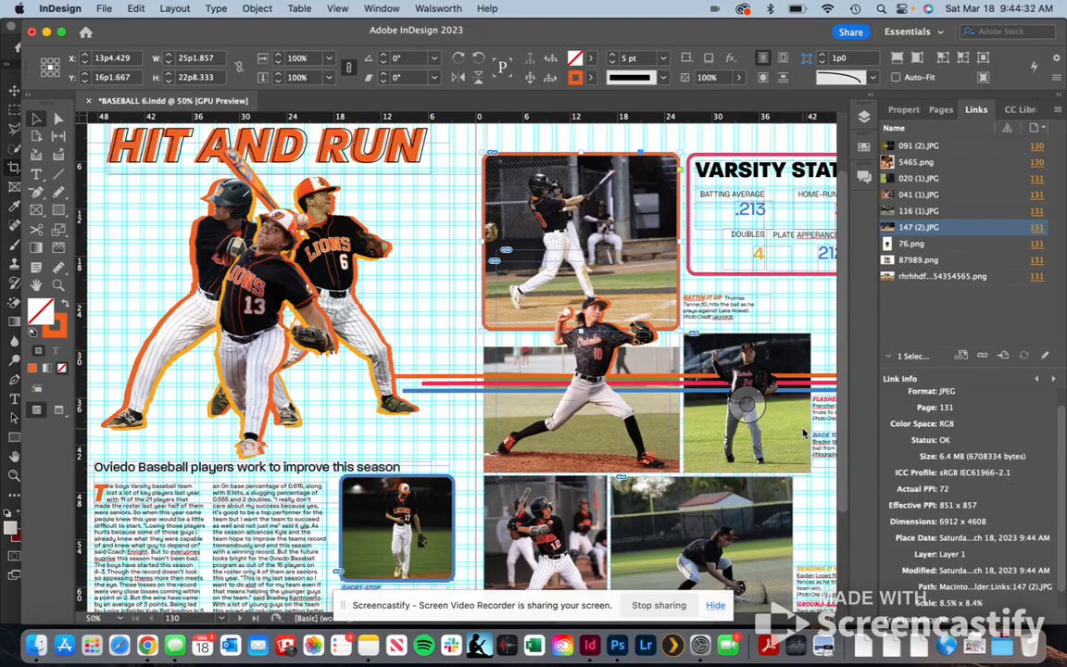
{"action": "scroll", "coordinate": [805, 434], "scroll_direction": "down", "scroll_amount": 5}
{"action": "scroll", "coordinate": [805, 434], "scroll_direction": "right", "scroll_amount": 2}
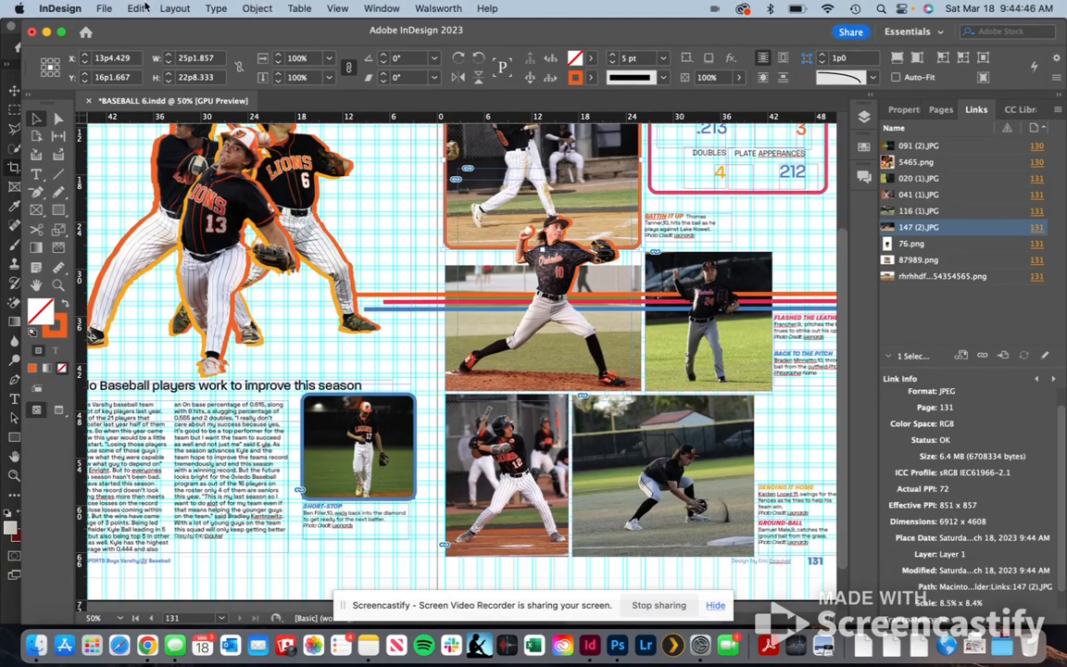
Start packaging the BASEBALL 6 document and review the status of its links and images.
{"action": "left_click", "coordinate": [104, 9]}
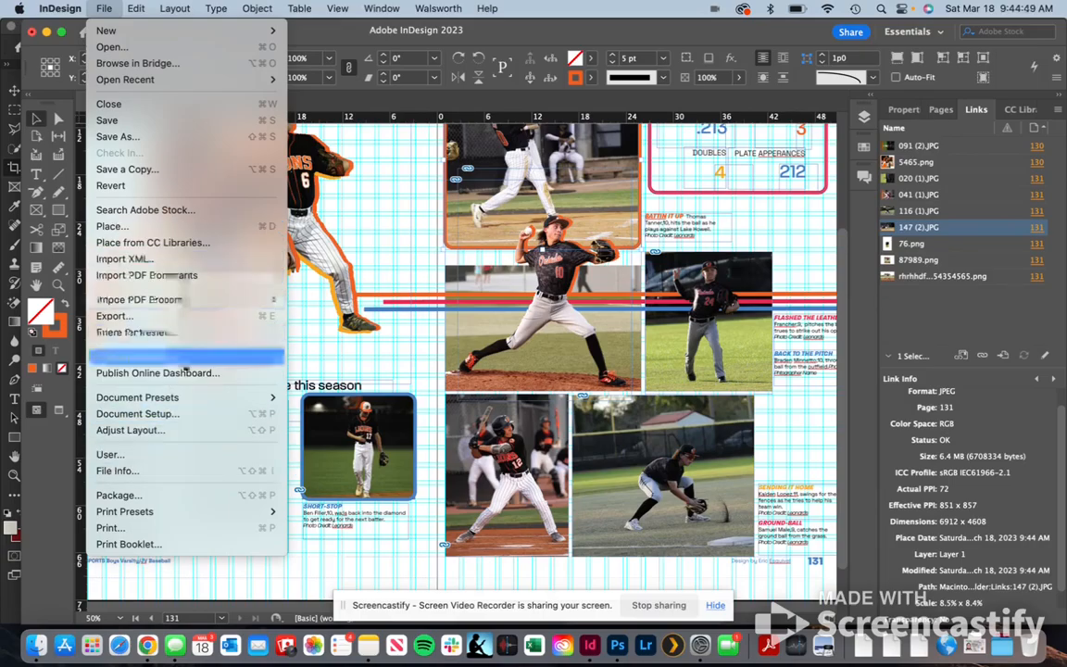
{"action": "left_click", "coordinate": [171, 498]}
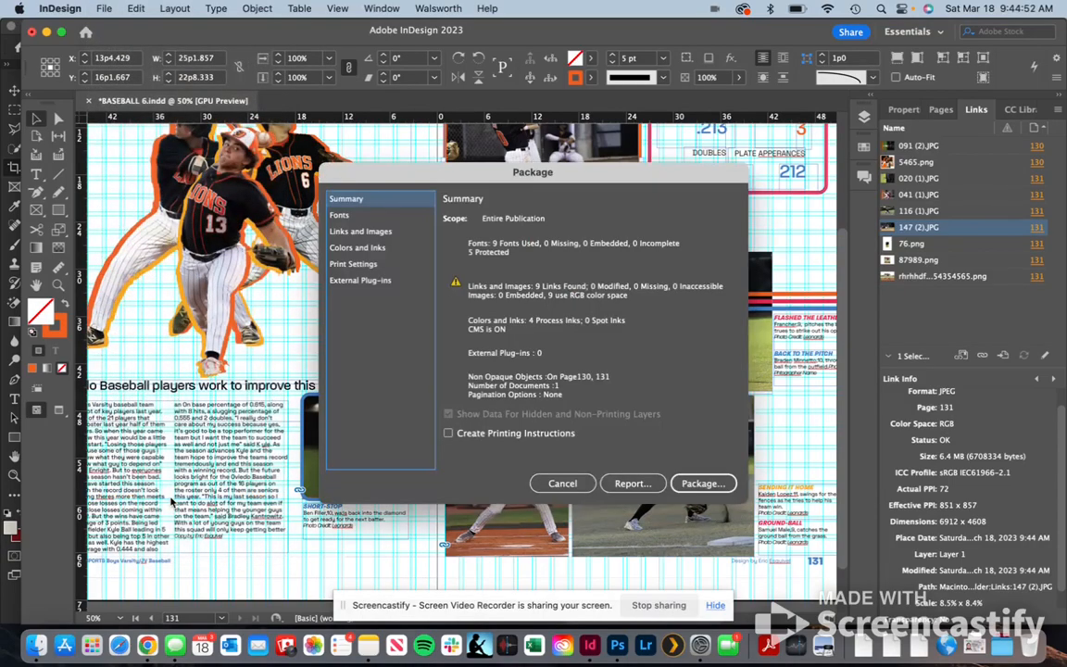
{"action": "left_click", "coordinate": [367, 232]}
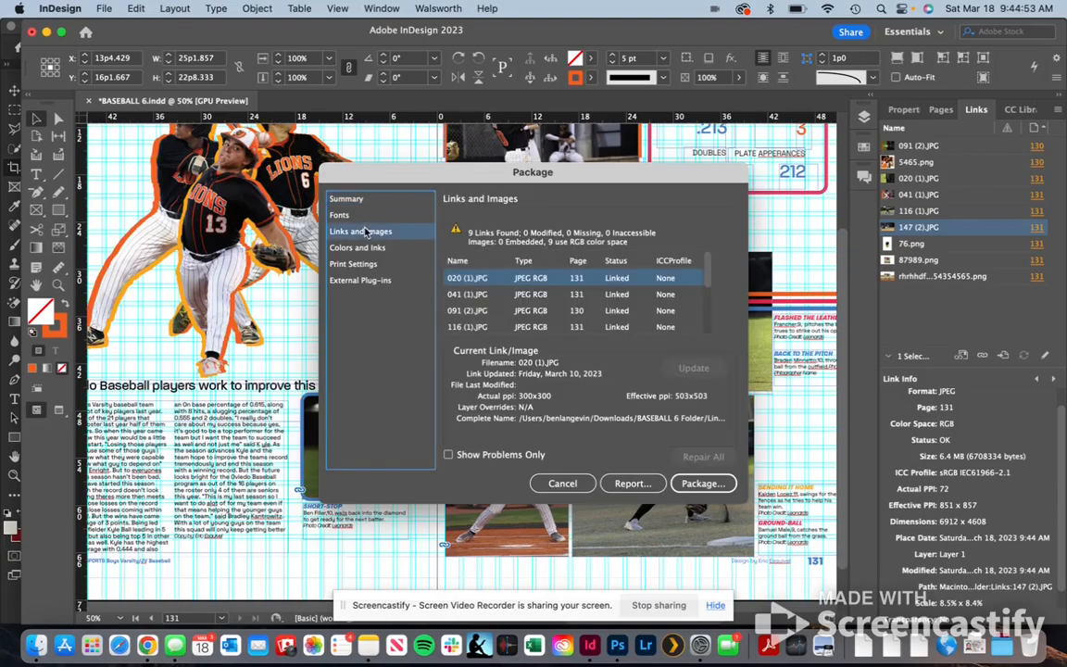
{"action": "scroll", "coordinate": [675, 311], "scroll_direction": "down", "scroll_amount": 3}
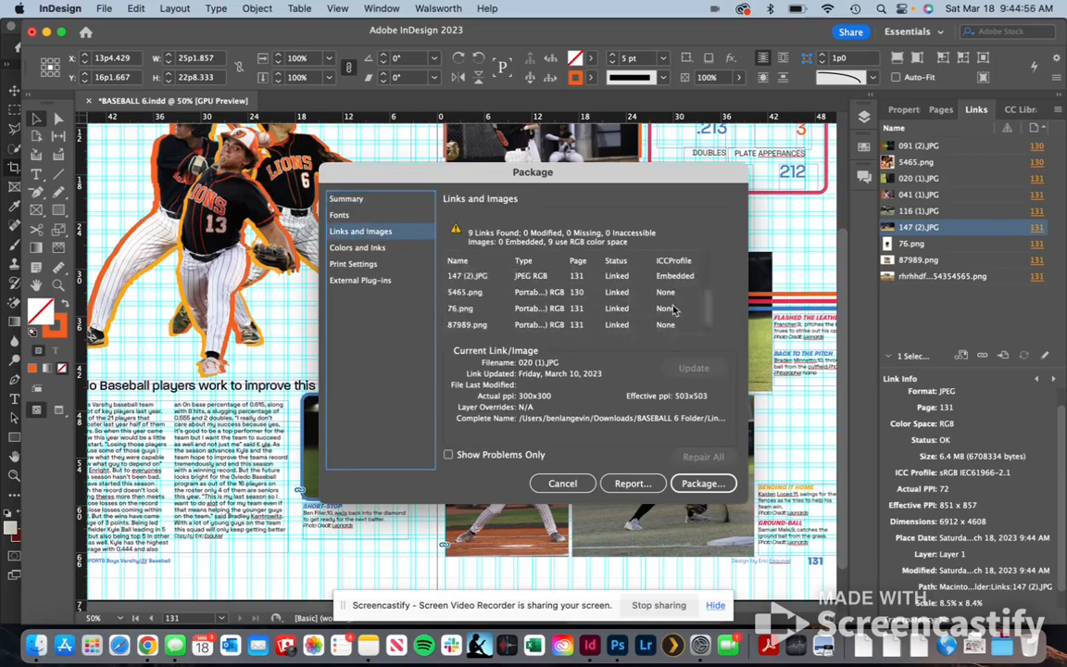
{"action": "scroll", "coordinate": [591, 308], "scroll_direction": "up", "scroll_amount": 3}
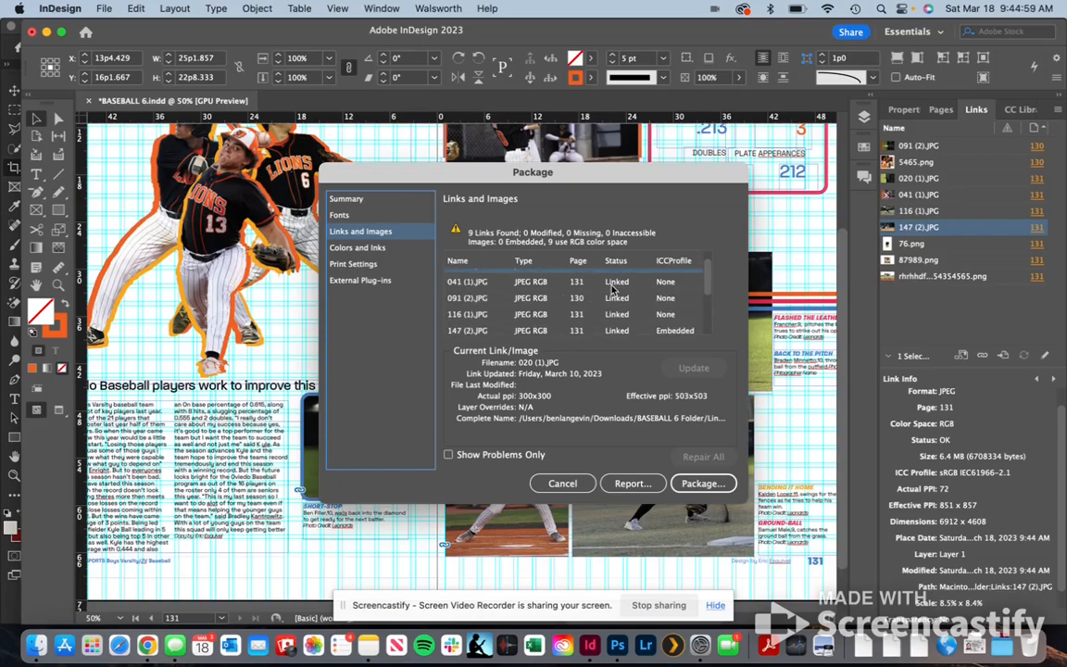
{"action": "scroll", "coordinate": [602, 301], "scroll_direction": "down", "scroll_amount": 3}
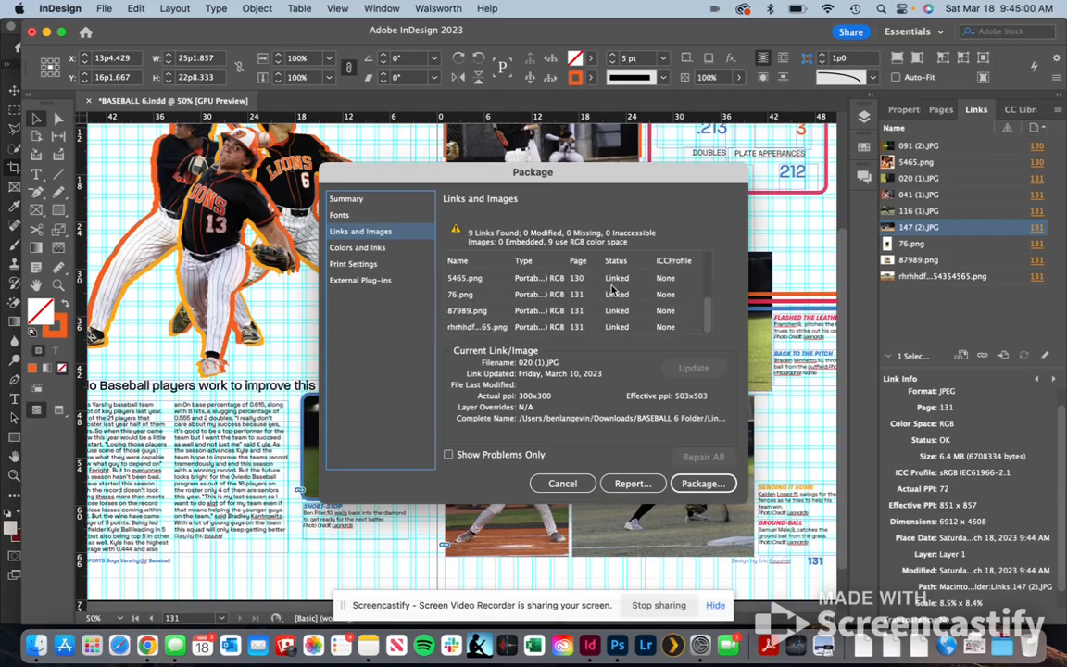
{"action": "left_click", "coordinate": [533, 310]}
Review the package's colors and inks, print settings, external plug-ins, fonts and summary.
{"action": "left_click", "coordinate": [362, 249]}
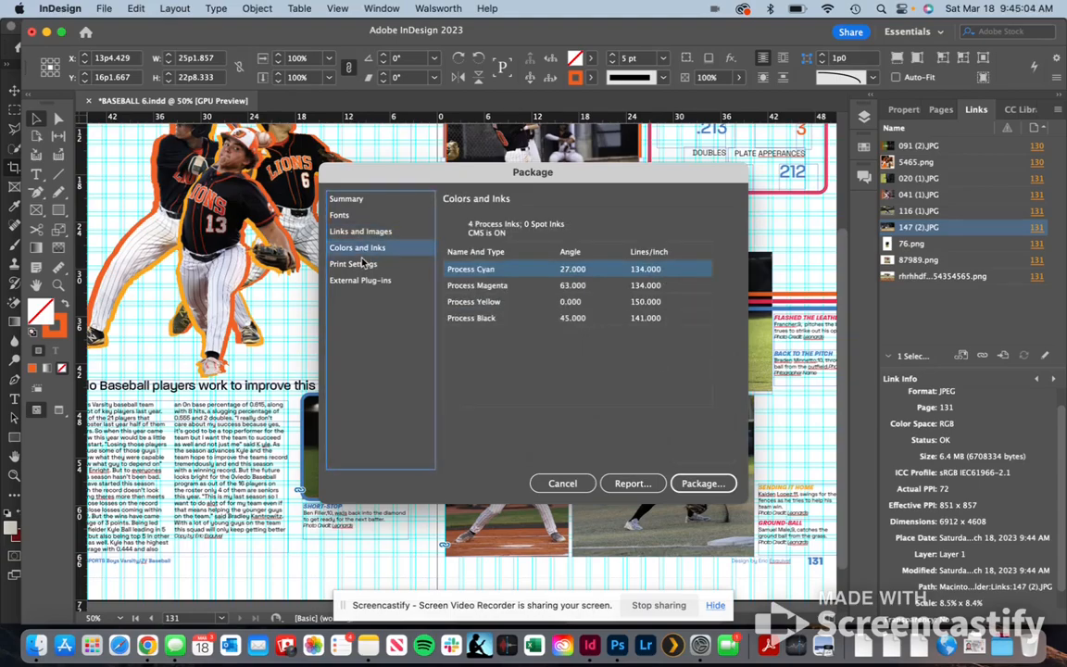
{"action": "left_click", "coordinate": [363, 263]}
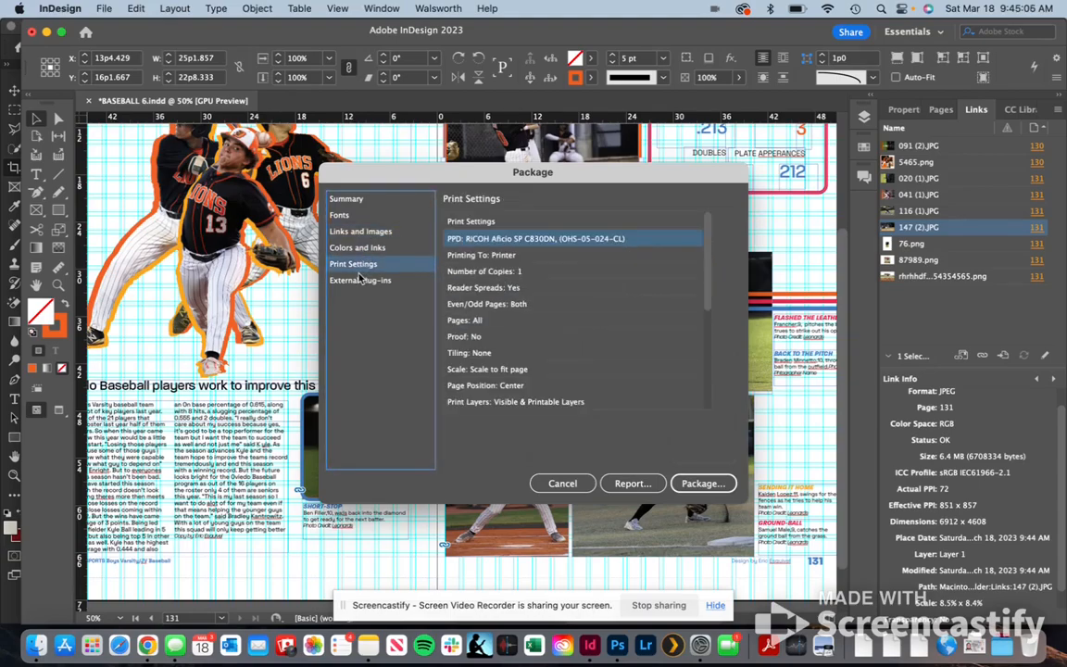
{"action": "left_click", "coordinate": [332, 278]}
{"action": "left_click", "coordinate": [351, 215]}
{"action": "left_click", "coordinate": [347, 200]}
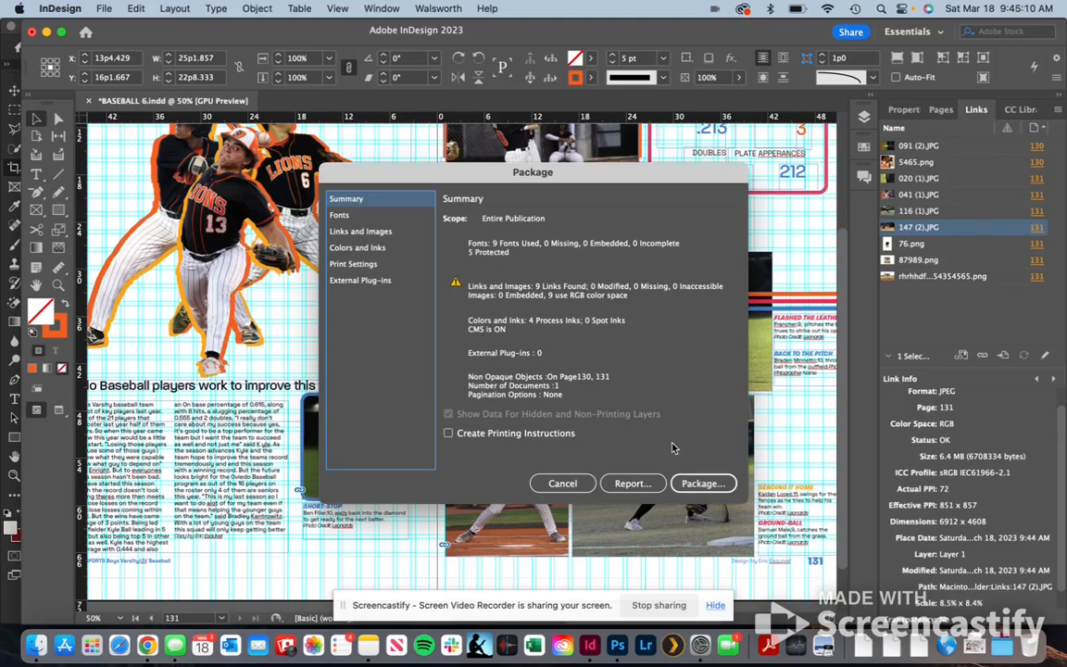
Save the publication and package it in Downloads as "130-131 Baseball RTP" with the [High Quality Print] PDF preset.
{"action": "left_click", "coordinate": [702, 492]}
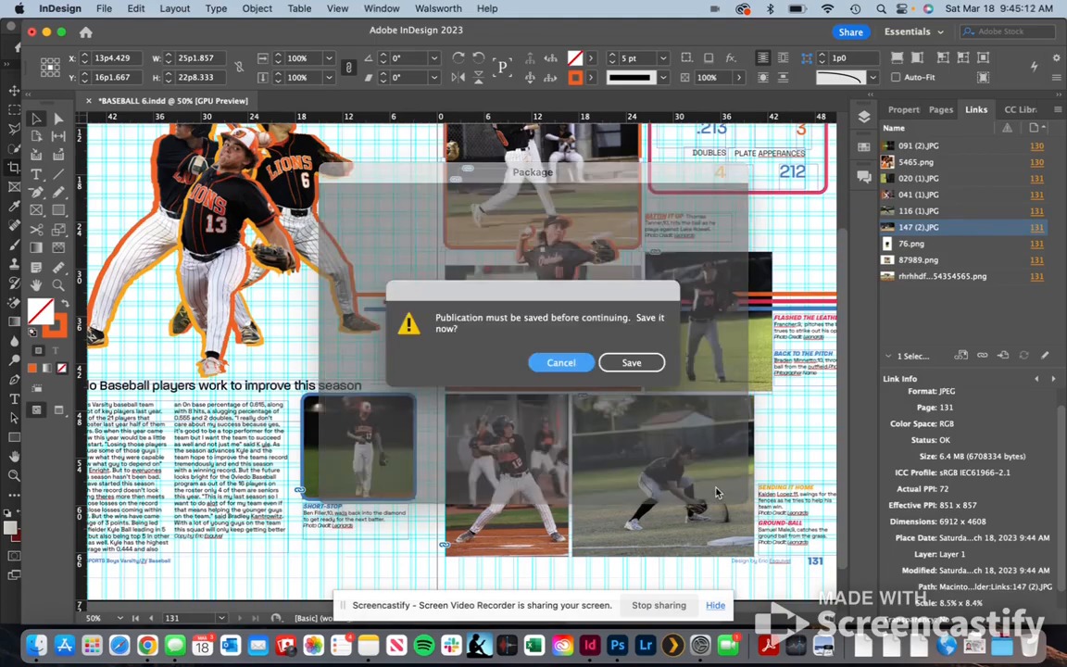
{"action": "left_click", "coordinate": [648, 369]}
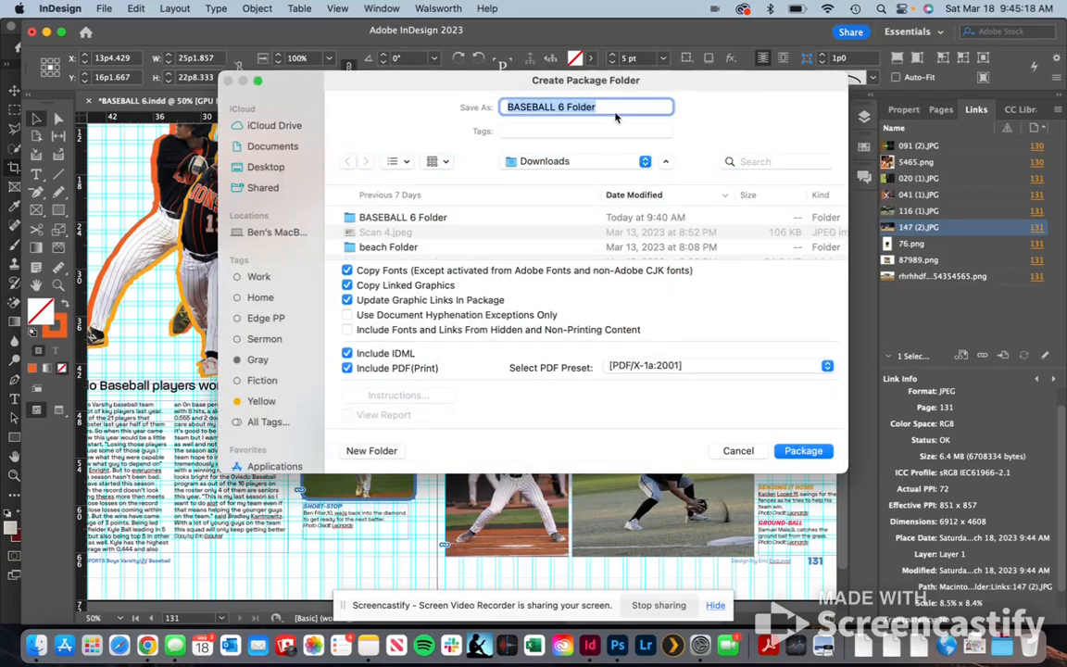
{"action": "type", "text": "130-131 Baseball RTP"}
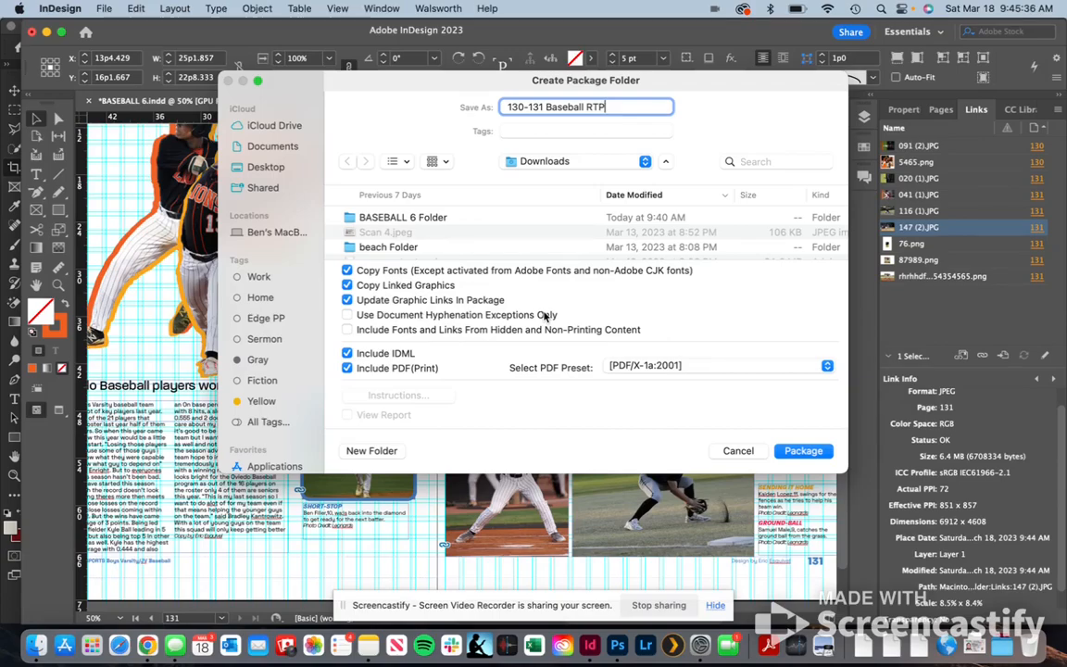
{"action": "left_click", "coordinate": [659, 367]}
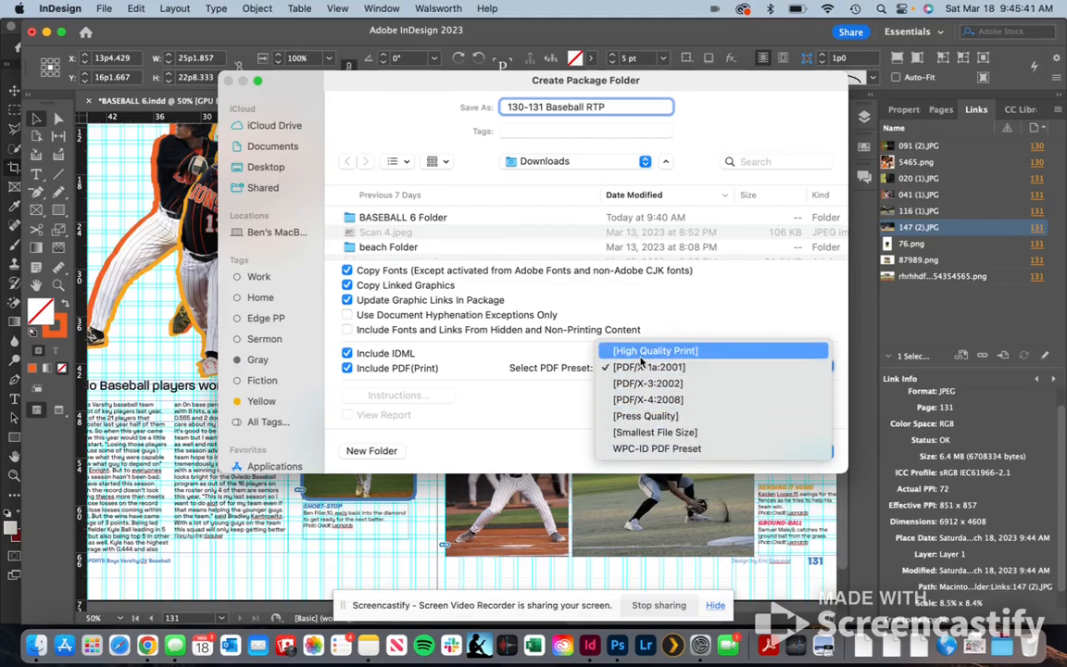
{"action": "left_click", "coordinate": [645, 351]}
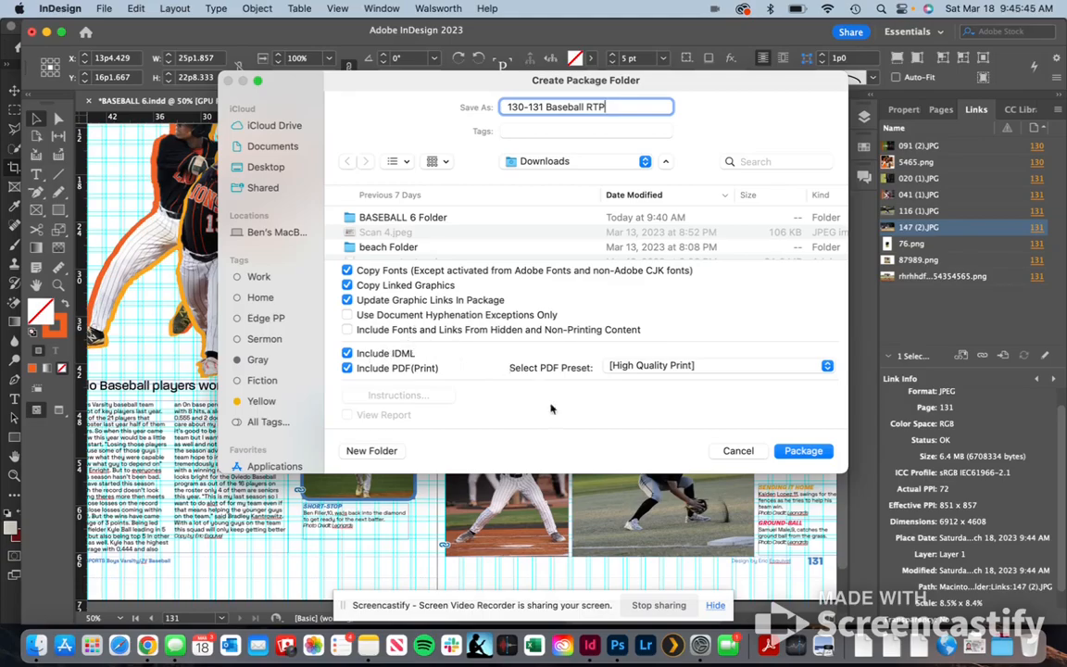
{"action": "left_click", "coordinate": [802, 452]}
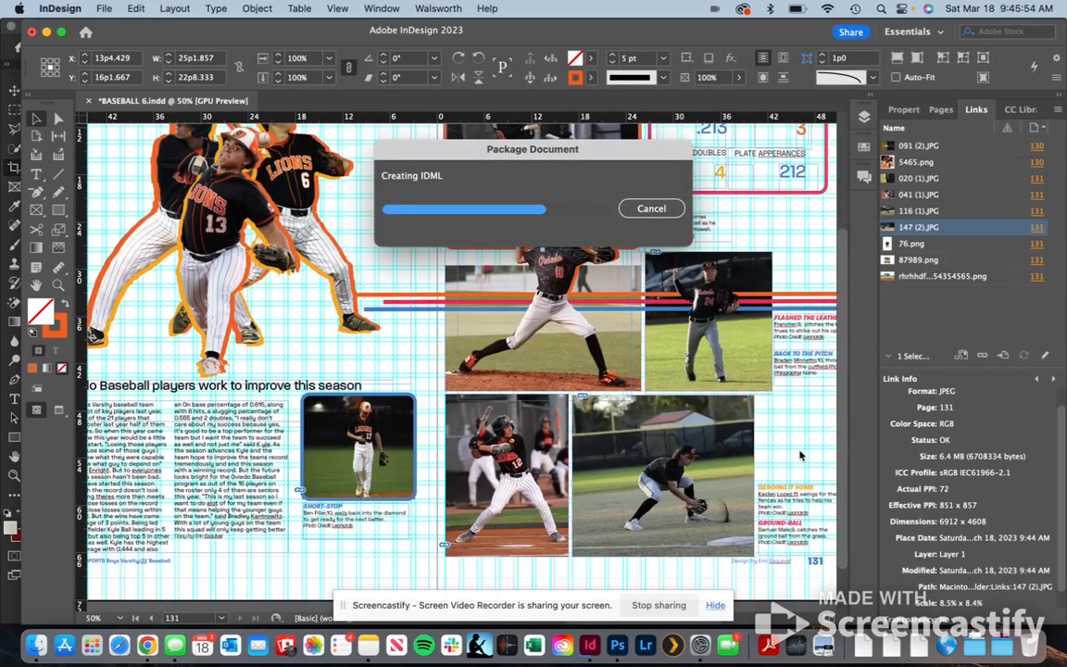
Open the 130-131 Baseball RTP folder and inspect both pages of BASEBALL 6.pdf in Acrobat, then minimize the PDF window.
{"action": "left_click", "coordinate": [973, 646]}
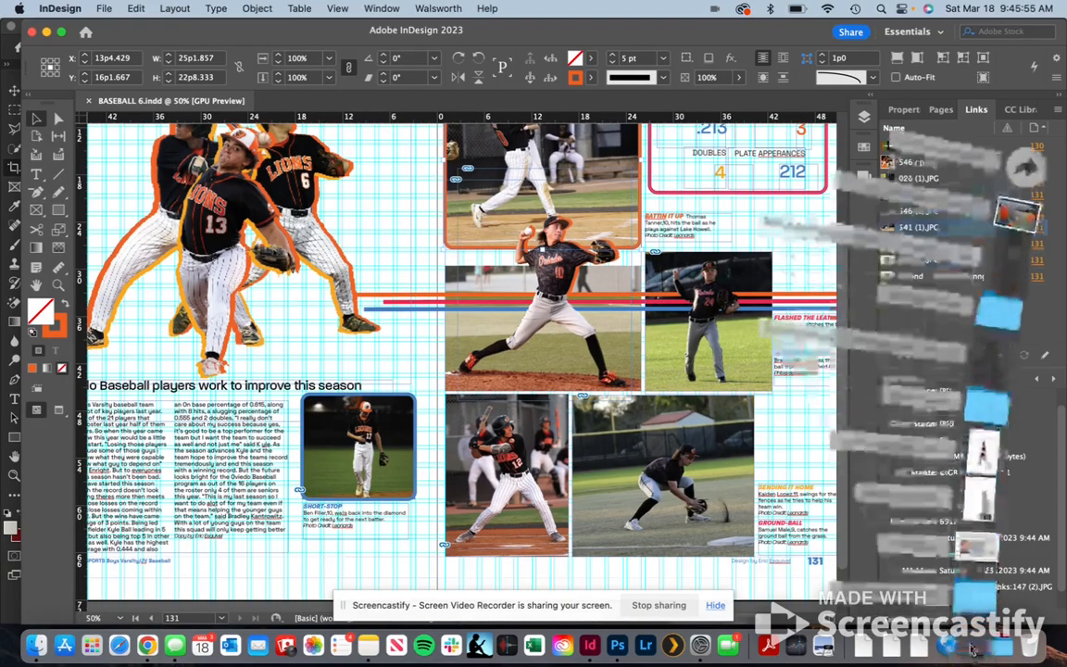
{"action": "left_click", "coordinate": [973, 595]}
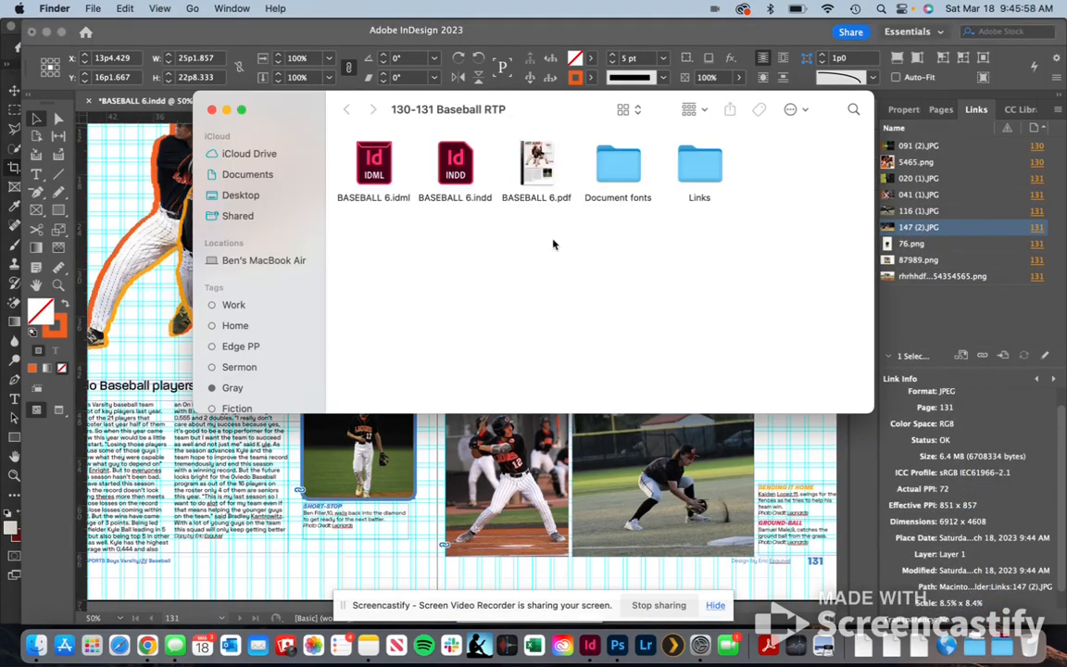
{"action": "left_click", "coordinate": [536, 165]}
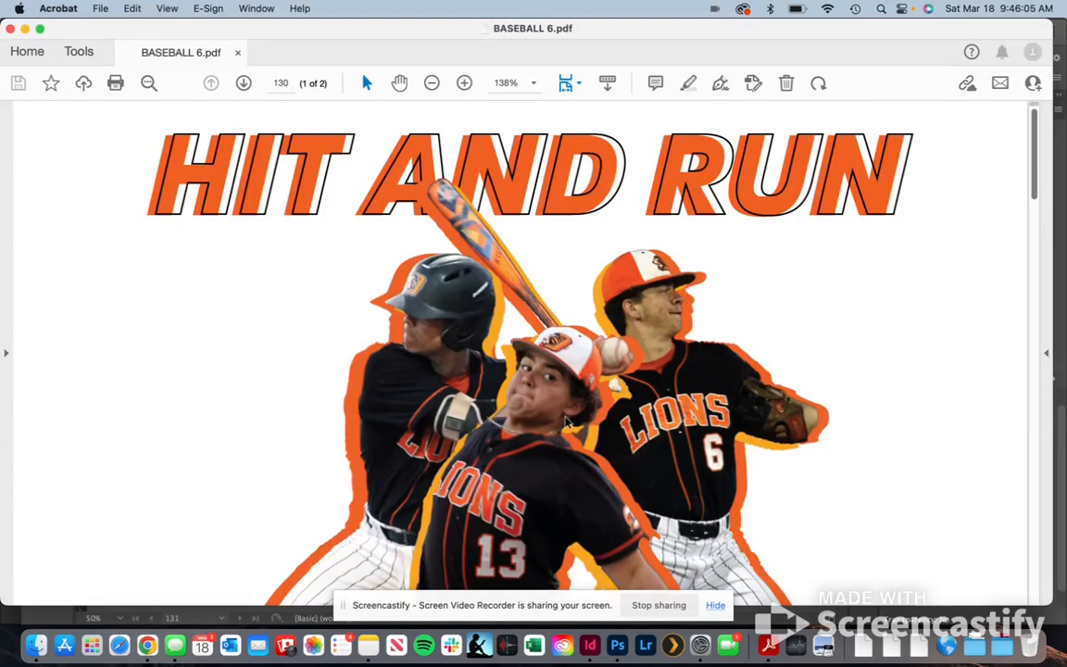
{"action": "scroll", "coordinate": [566, 422], "scroll_direction": "down", "scroll_amount": 15}
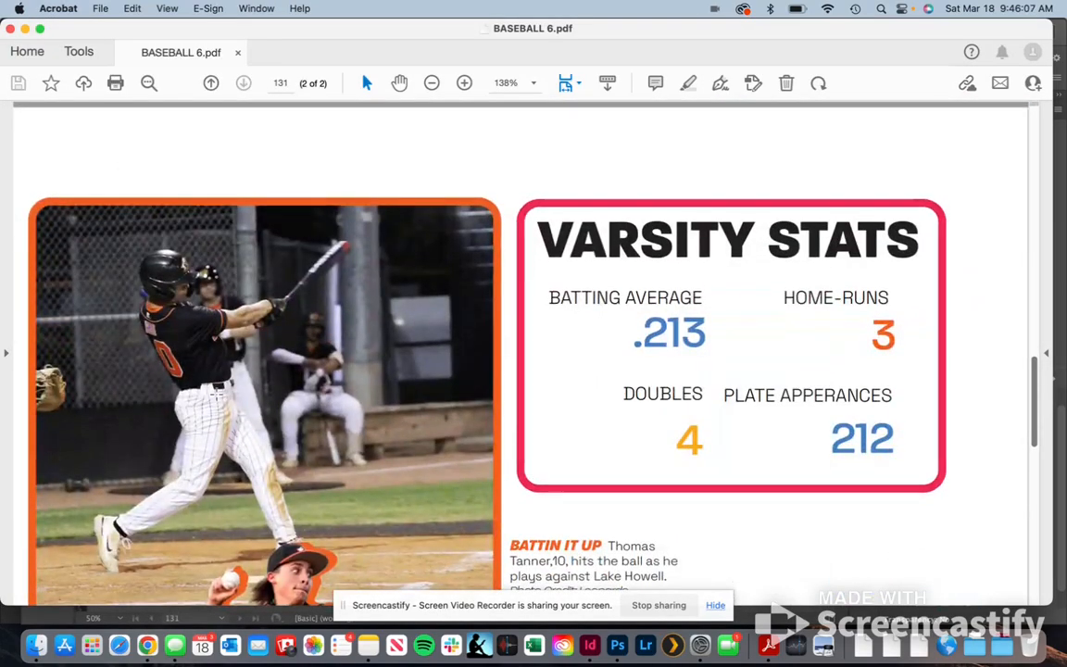
{"action": "scroll", "coordinate": [222, 297], "scroll_direction": "up", "scroll_amount": 5}
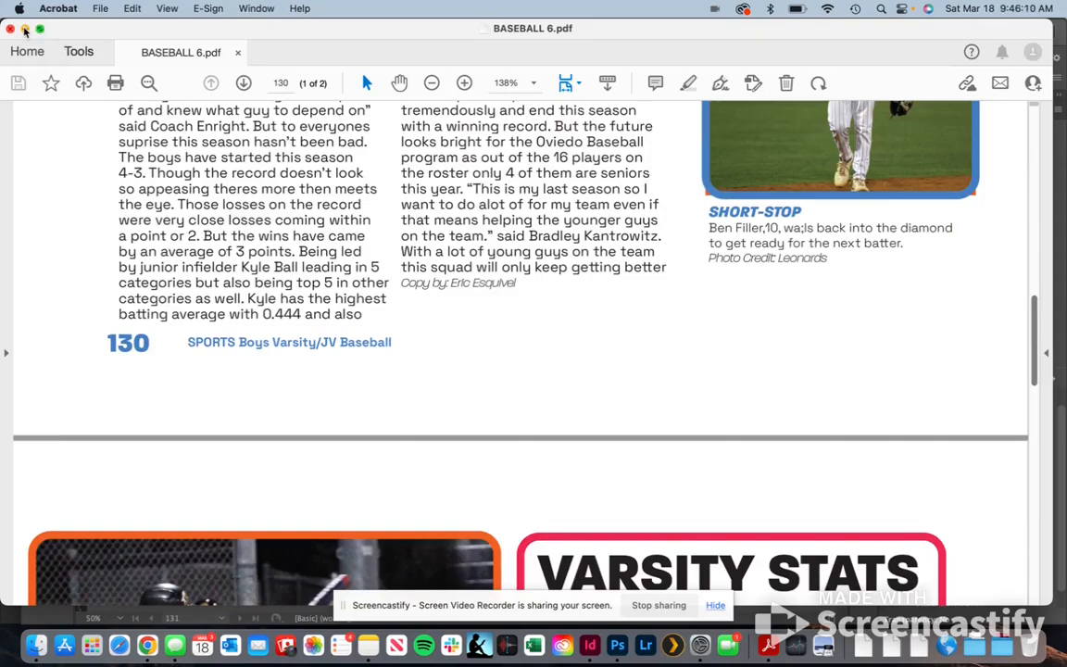
{"action": "left_click", "coordinate": [25, 29]}
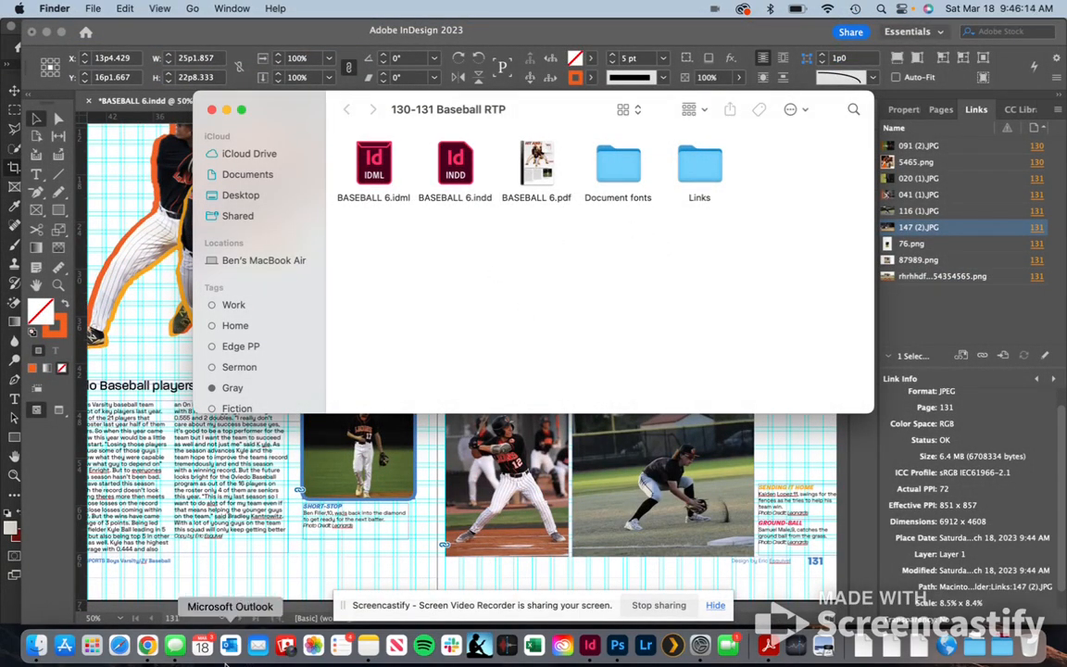
Switch to Google Drive in Chrome and open the 22-23 OHS Oviedian ABOVE ALL ELSE Yearbook shared drive from a list view.
{"action": "left_click", "coordinate": [146, 646]}
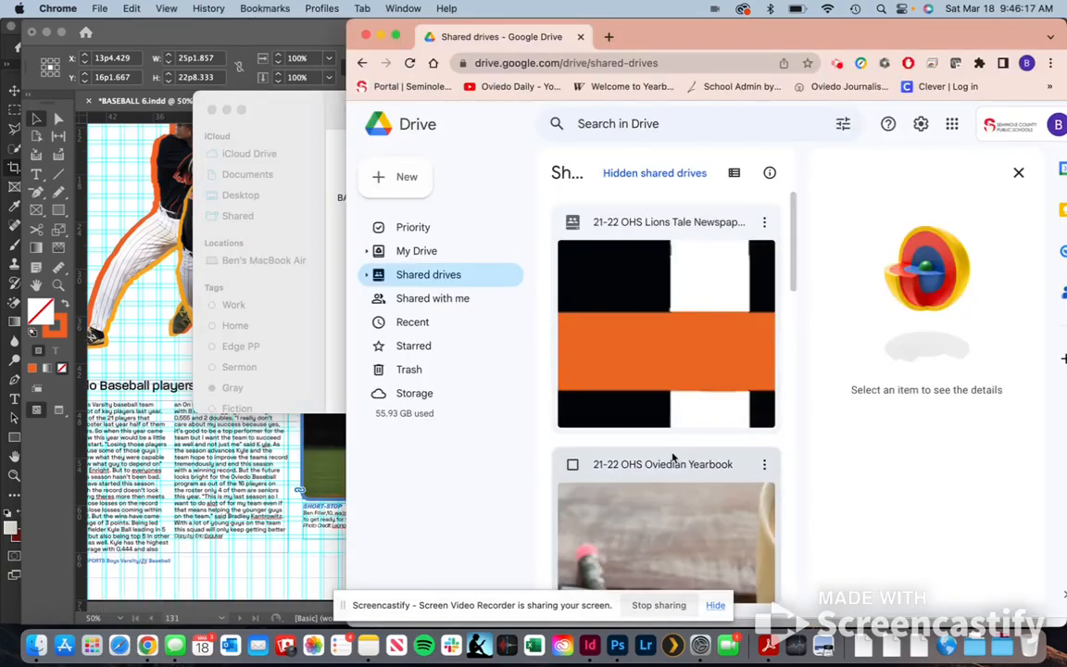
{"action": "left_click", "coordinate": [734, 172]}
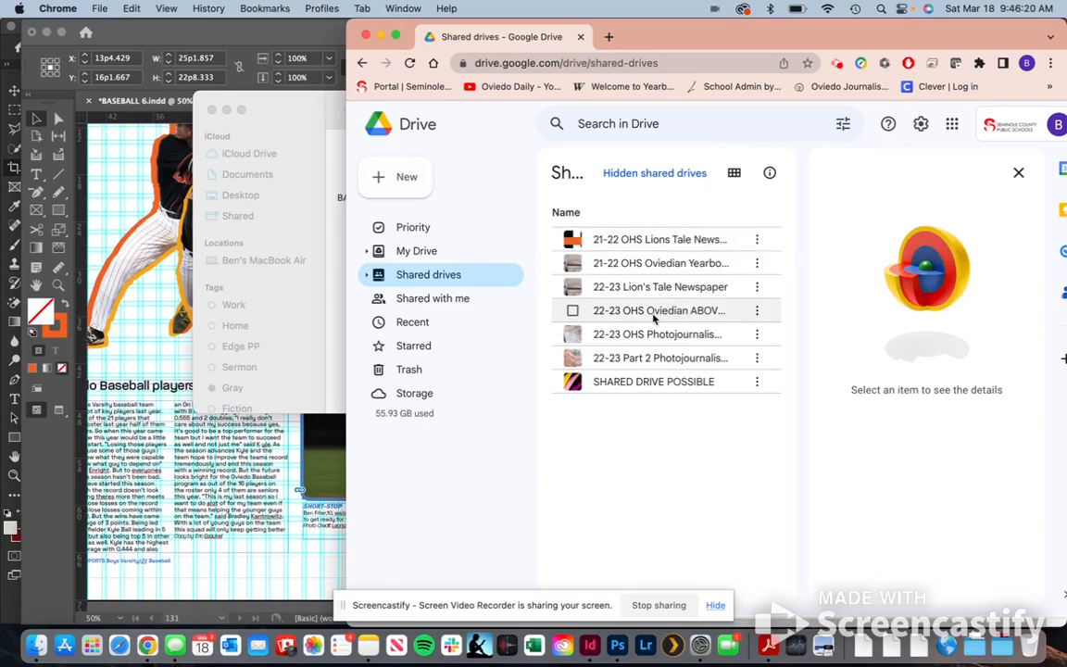
{"action": "double_click", "coordinate": [652, 313]}
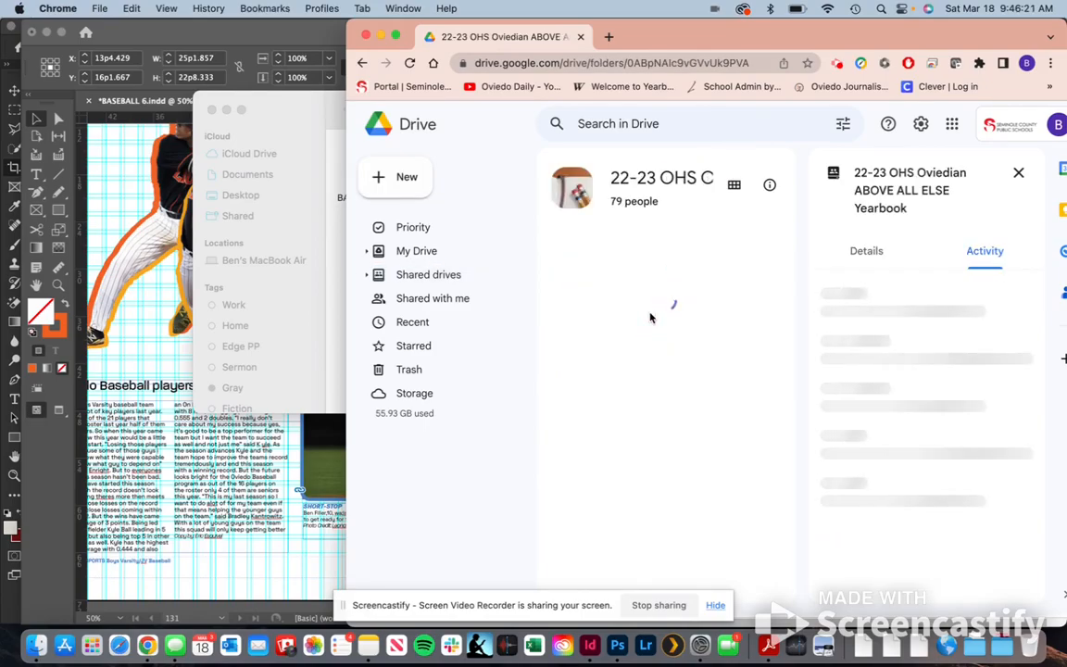
Create a folder named "RTP Final Packages" in the yearbook shared drive and open it.
{"action": "left_click", "coordinate": [401, 175]}
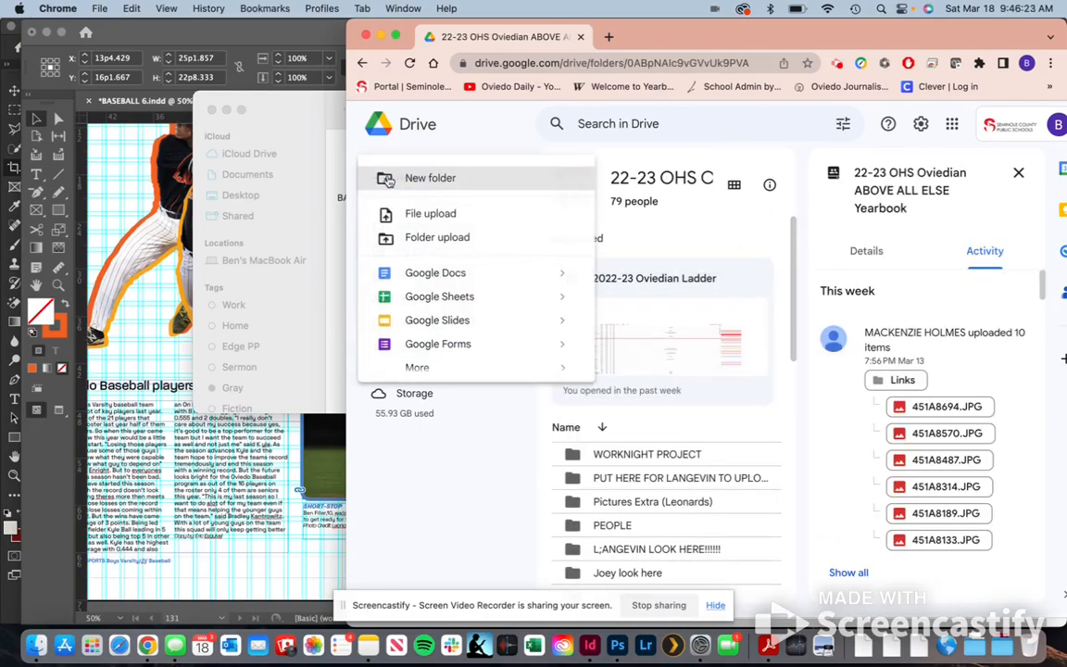
{"action": "left_click", "coordinate": [434, 178]}
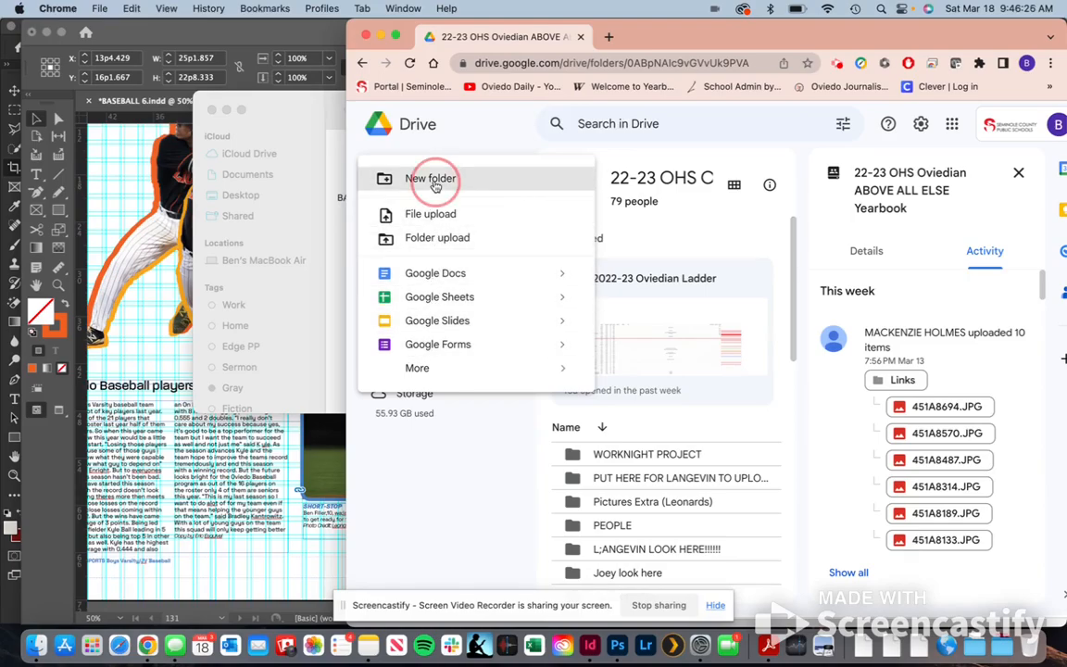
{"action": "type", "text": "RTP Final Packages"}
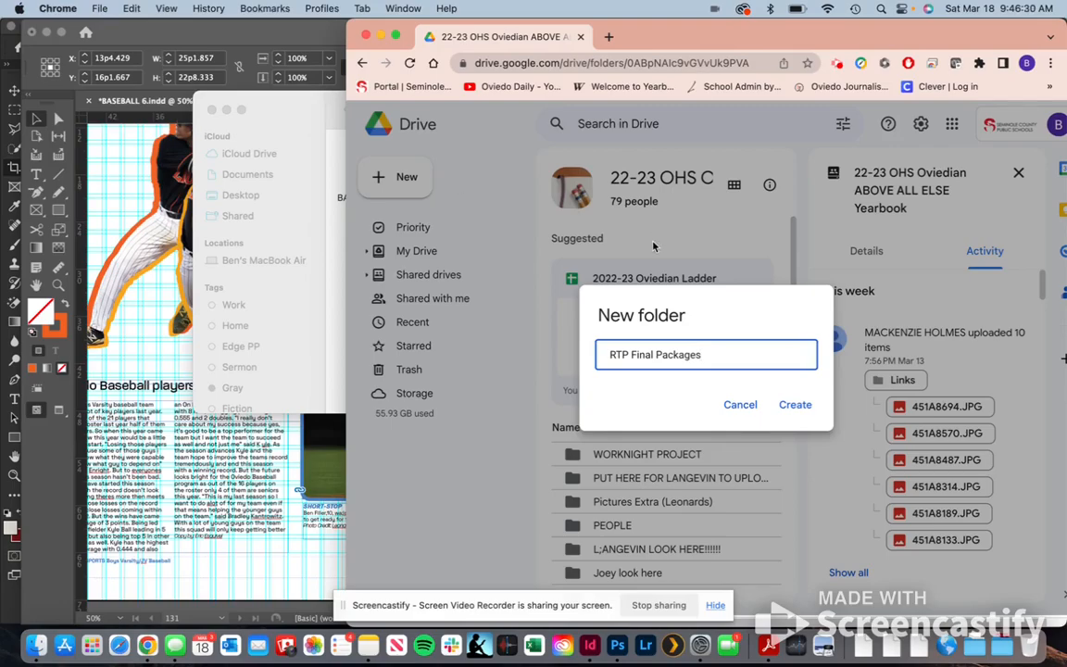
{"action": "left_click", "coordinate": [799, 413]}
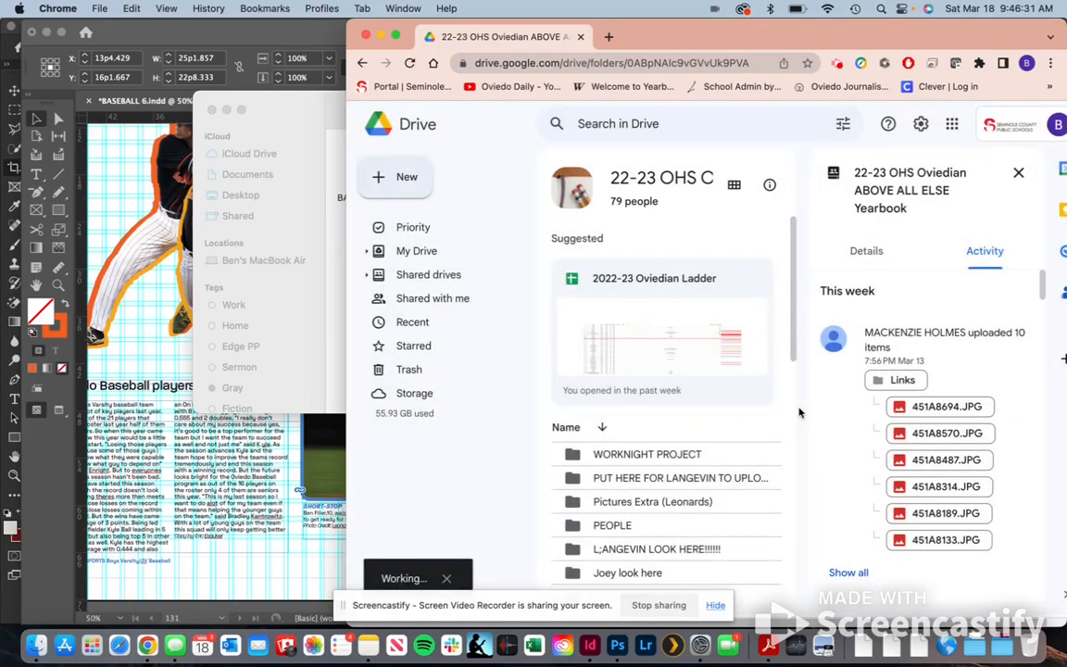
{"action": "double_click", "coordinate": [708, 317]}
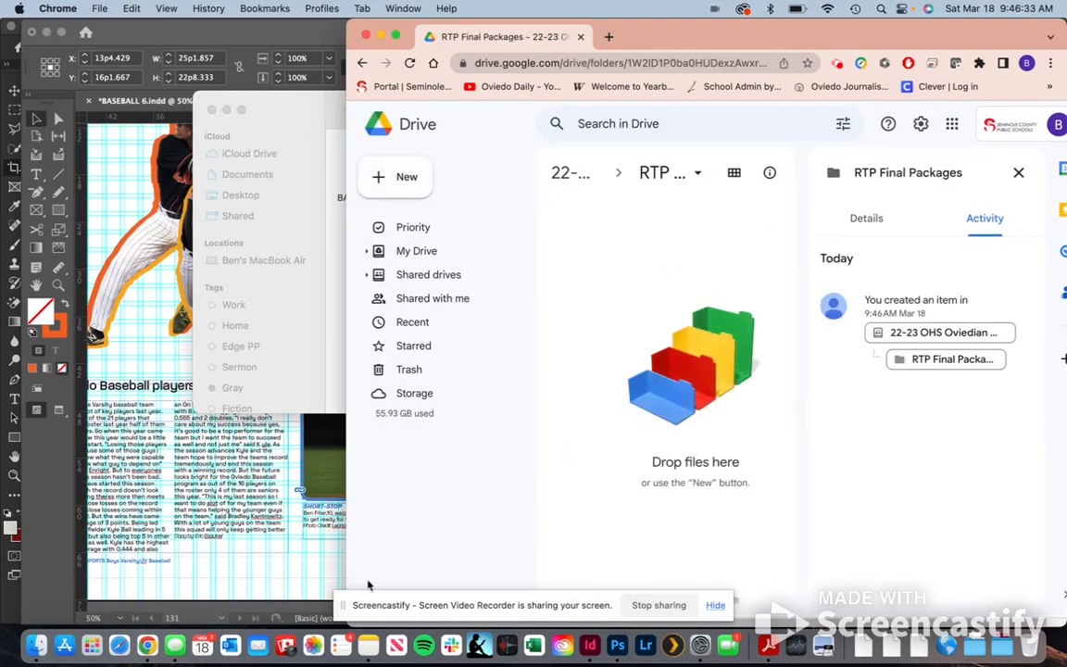
Upload the packaged 130-131 Baseball RTP folder from Downloads into RTP Final Packages.
{"action": "left_click", "coordinate": [982, 651]}
{"action": "left_click", "coordinate": [651, 311]}
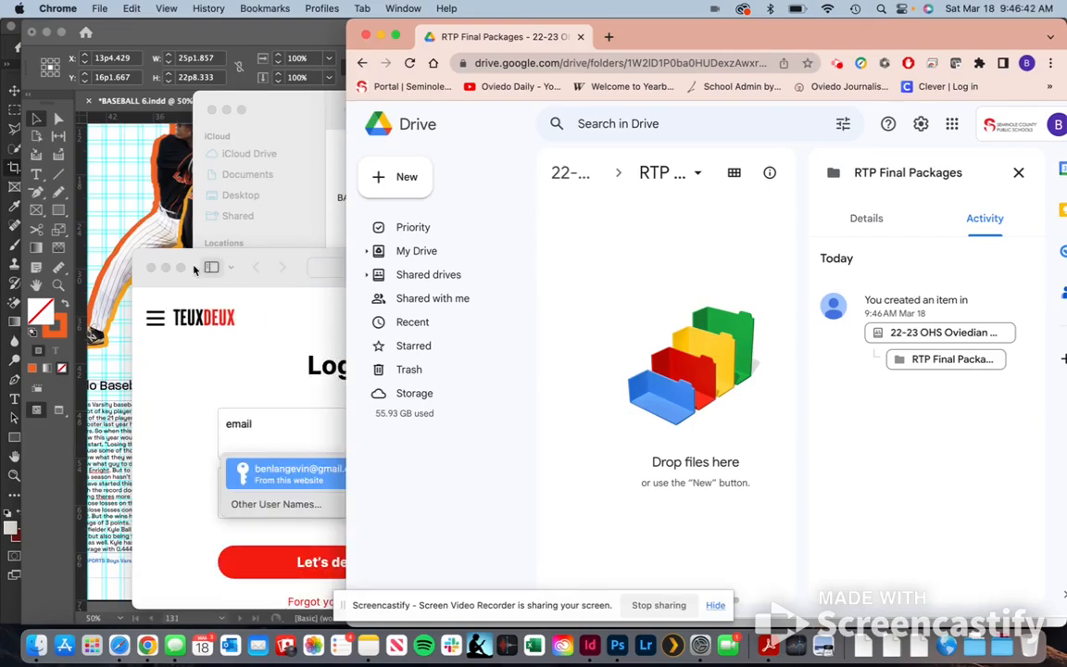
{"action": "left_click", "coordinate": [153, 269]}
{"action": "left_click", "coordinate": [973, 646]}
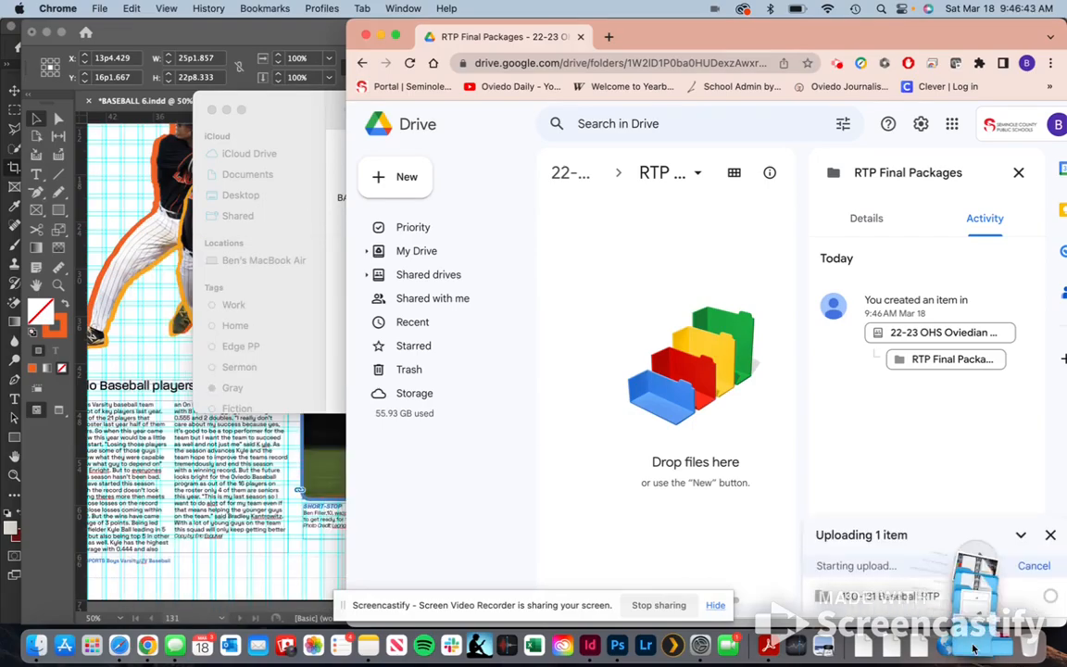
{"action": "left_click", "coordinate": [682, 386]}
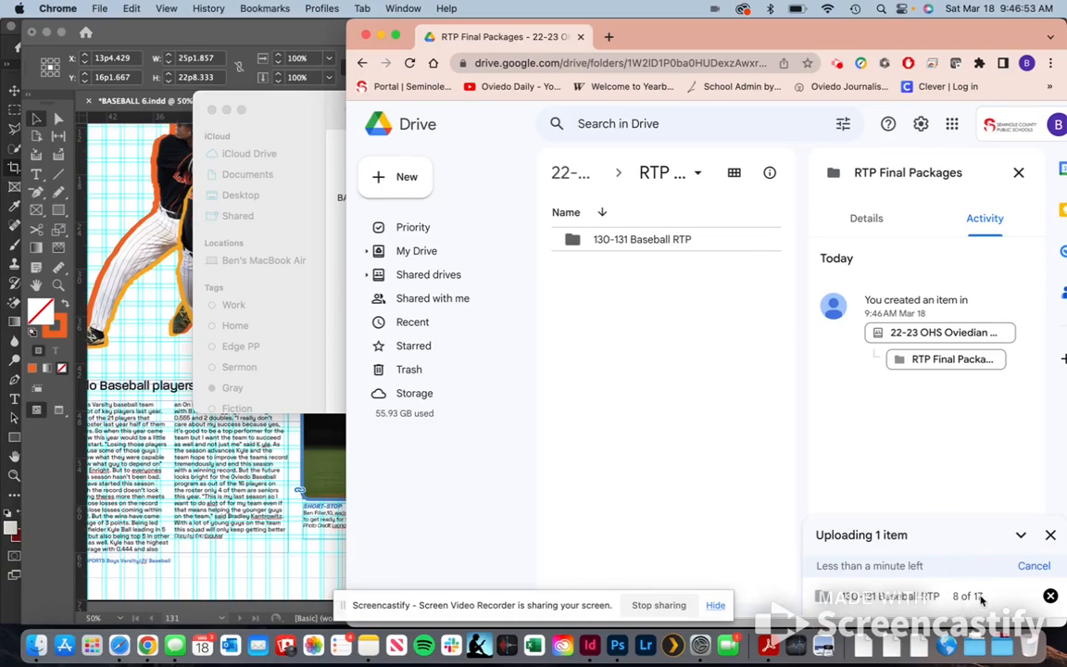
Return to the BASEBALL 6 document in InDesign and check the link information of 5465.png, 76.png and 147 (2).JPG.
{"action": "left_click", "coordinate": [285, 42]}
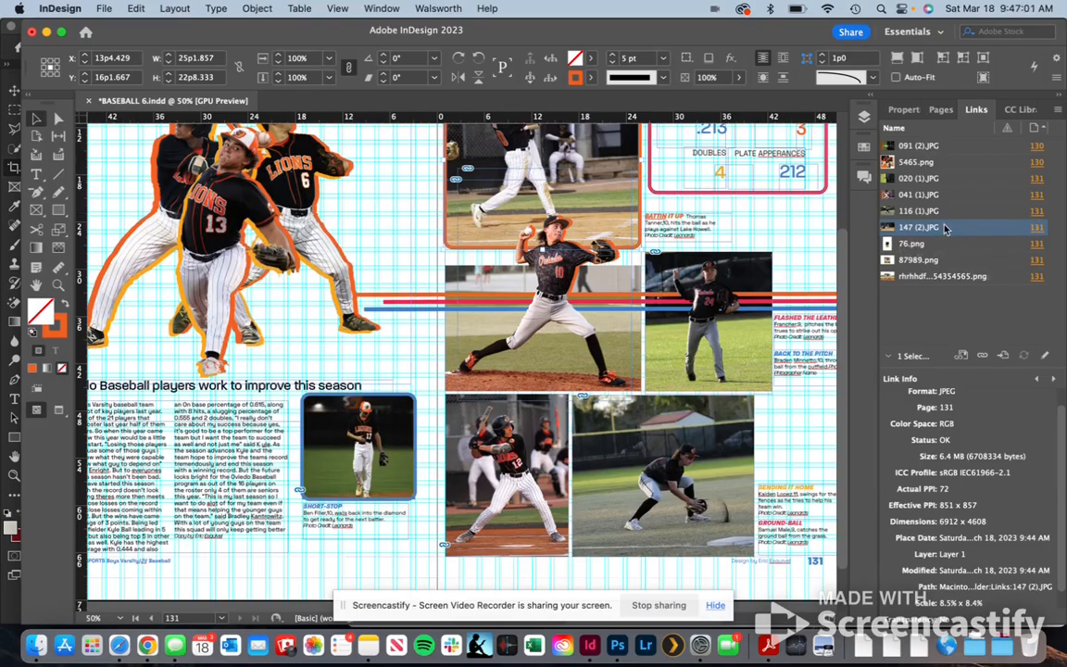
{"action": "left_click", "coordinate": [943, 163]}
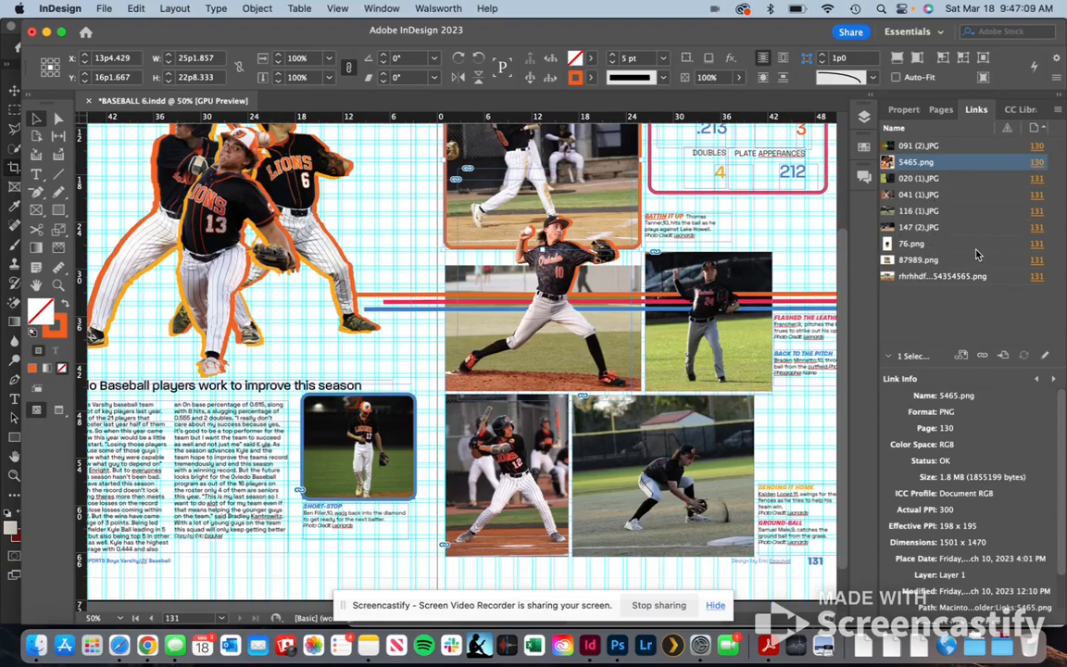
{"action": "left_click", "coordinate": [918, 245]}
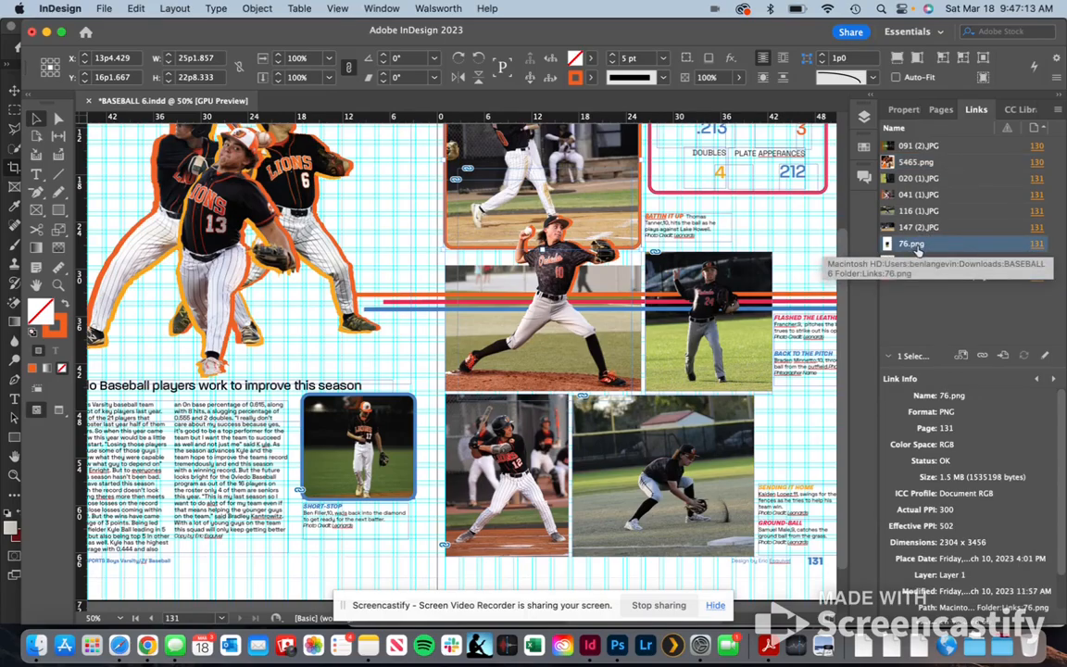
{"action": "left_click", "coordinate": [918, 229]}
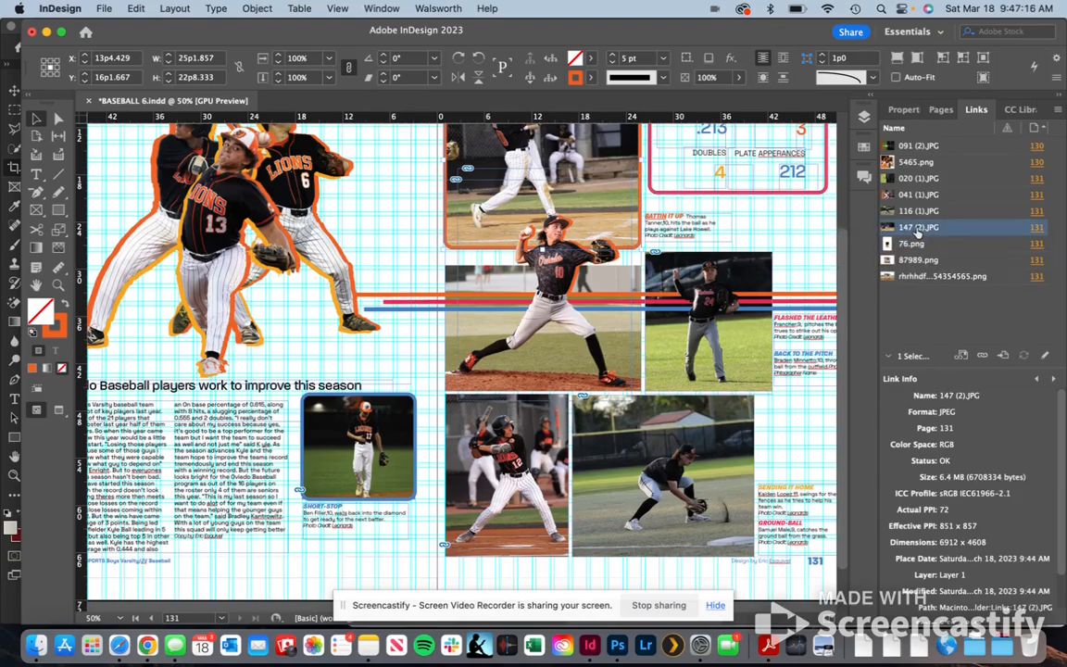
Switch to Photoshop and set up a JPG export of 147 (2).JPG scaled to 200%.
{"action": "left_click", "coordinate": [616, 648]}
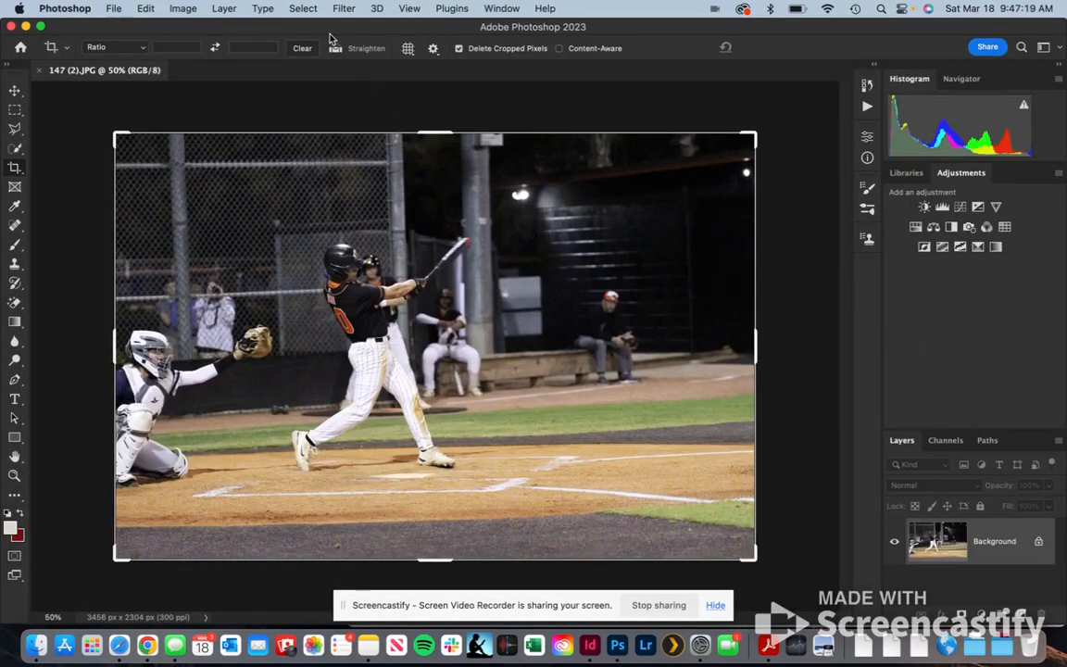
{"action": "left_click", "coordinate": [113, 8]}
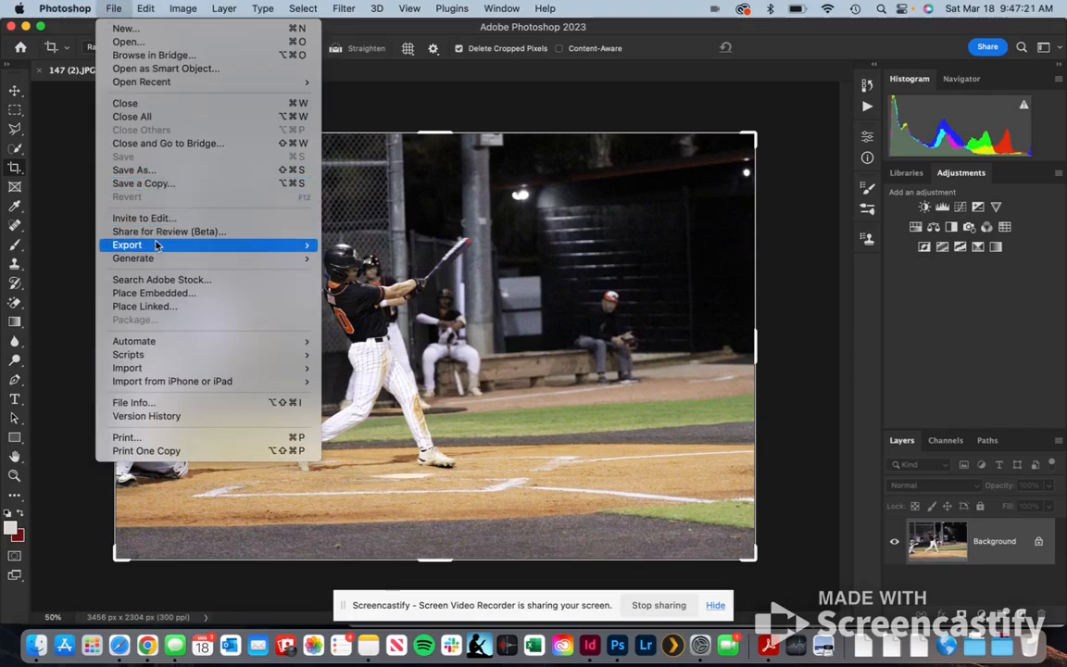
{"action": "mouse_move", "coordinate": [154, 245]}
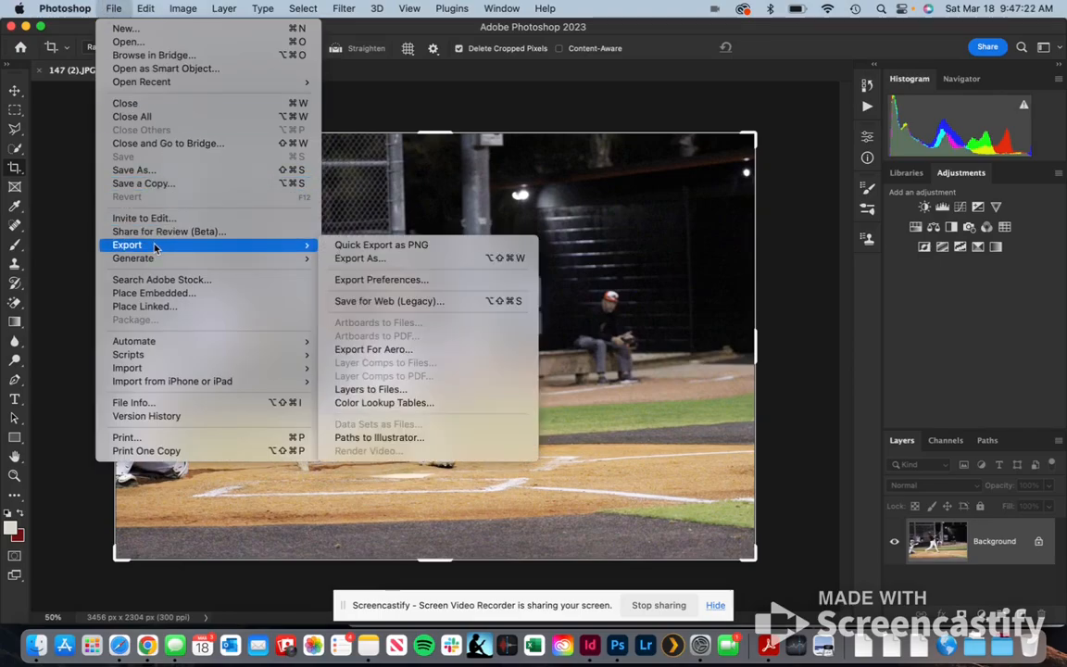
{"action": "left_click", "coordinate": [392, 258]}
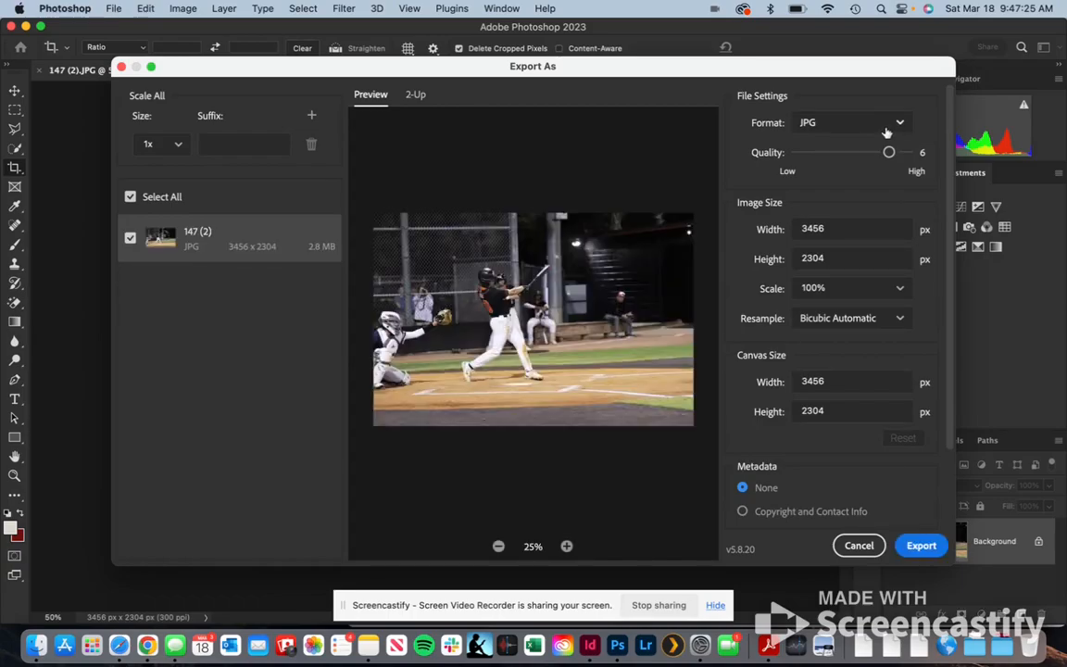
{"action": "left_click", "coordinate": [894, 131]}
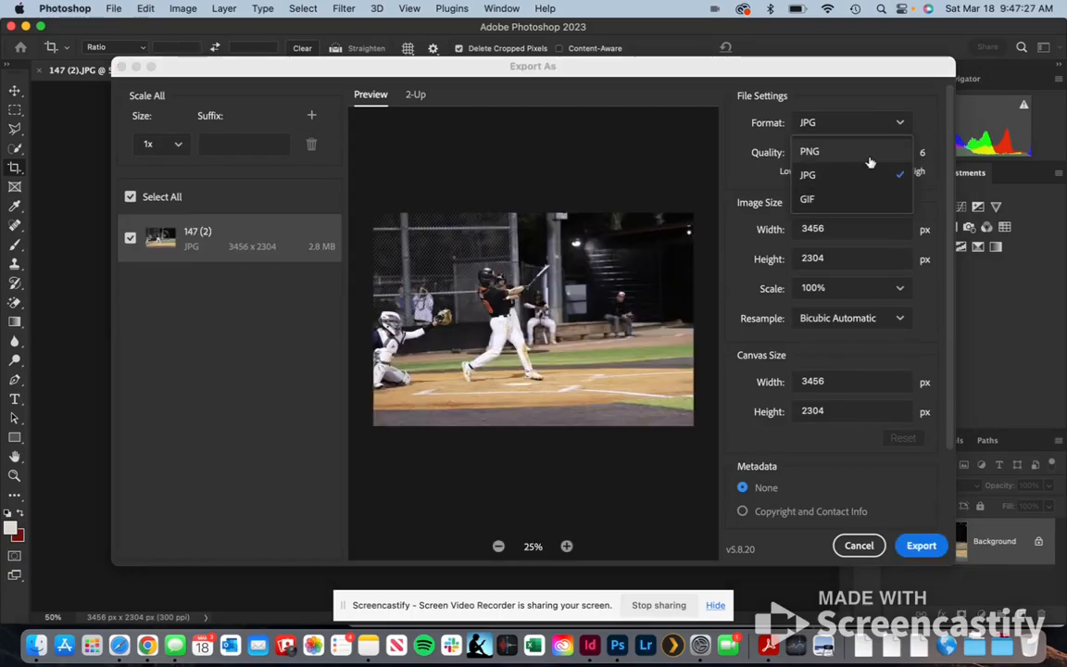
{"action": "left_click", "coordinate": [922, 102]}
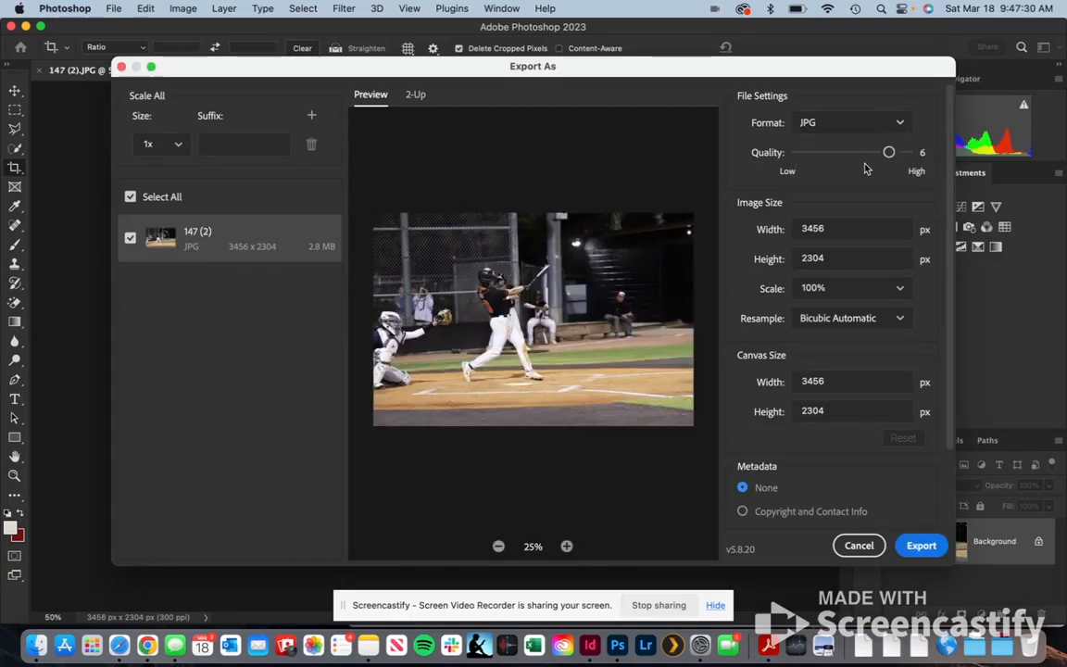
{"action": "left_click", "coordinate": [898, 291]}
{"action": "left_click", "coordinate": [869, 505]}
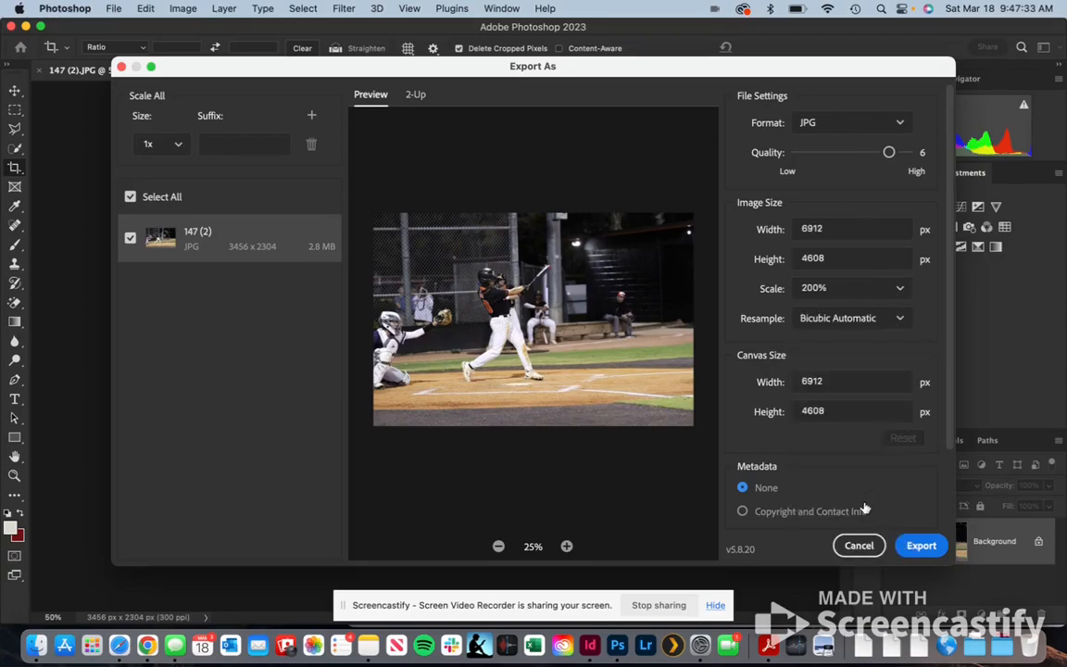
Export the enlarged photo to the Links folder as "Relinked picture of swinger" and switch back to InDesign.
{"action": "left_click", "coordinate": [921, 547]}
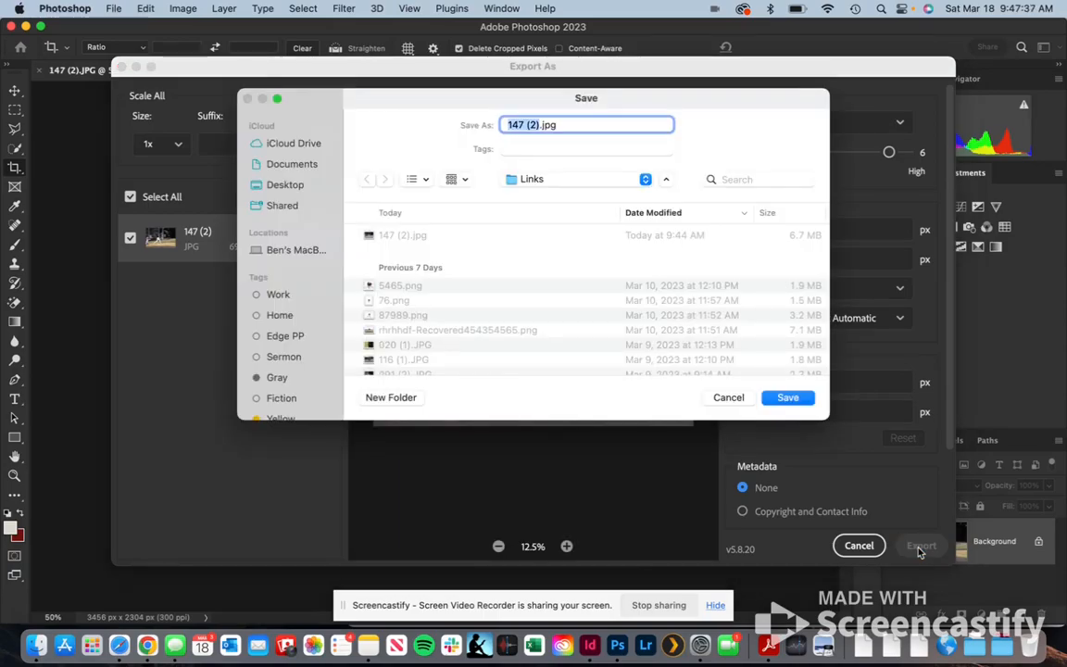
{"action": "type", "text": "Relinked picture"}
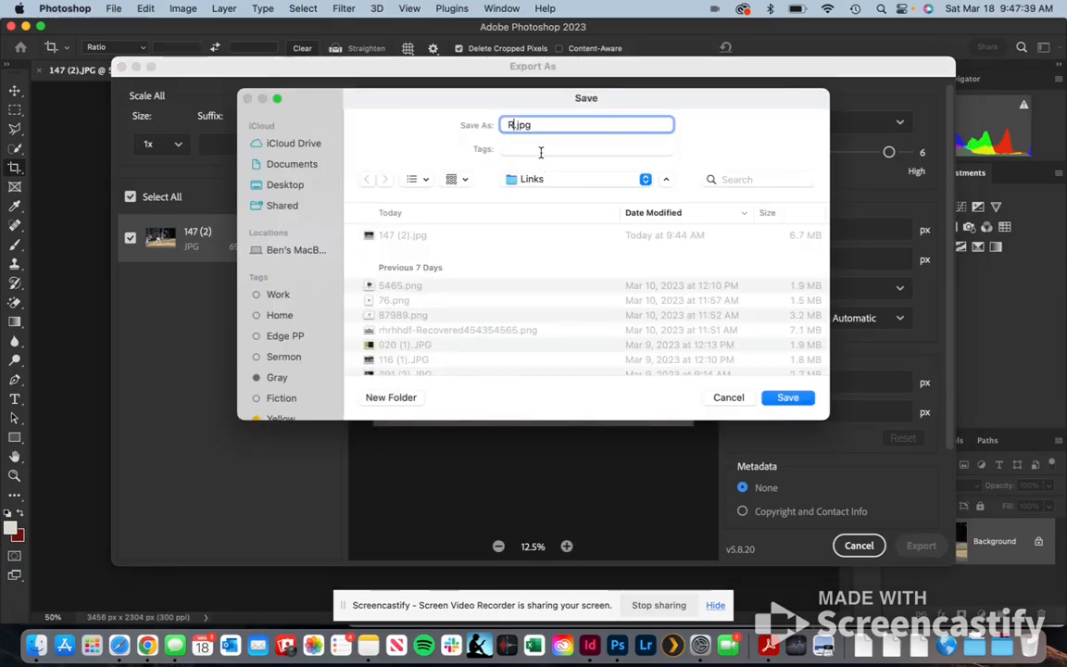
{"action": "type", "text": " of swinger"}
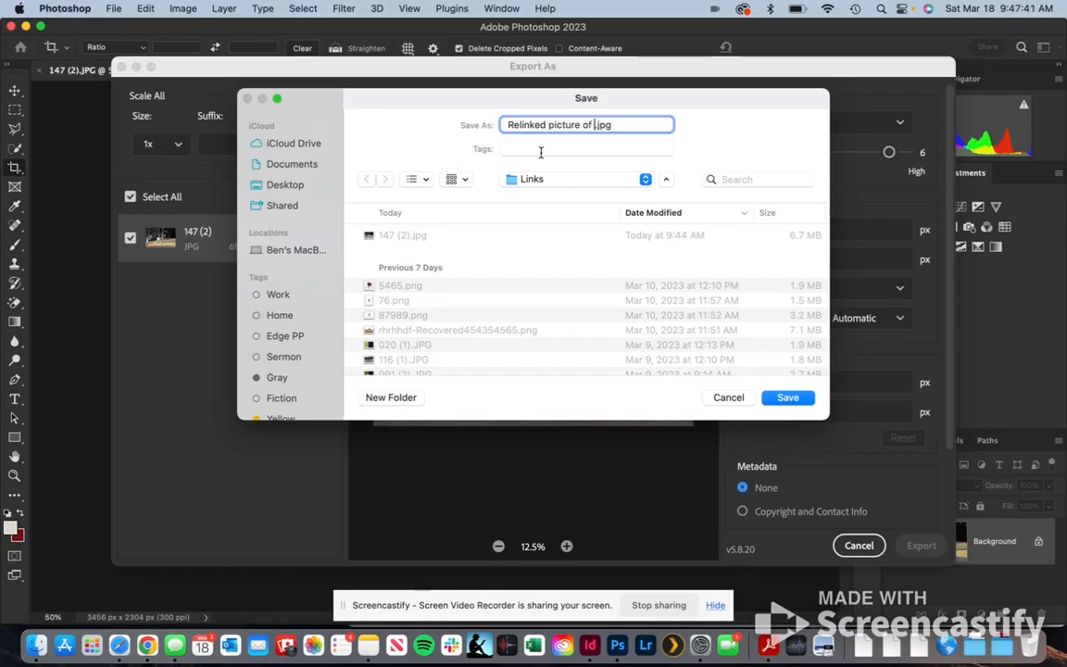
{"action": "key", "text": "Return"}
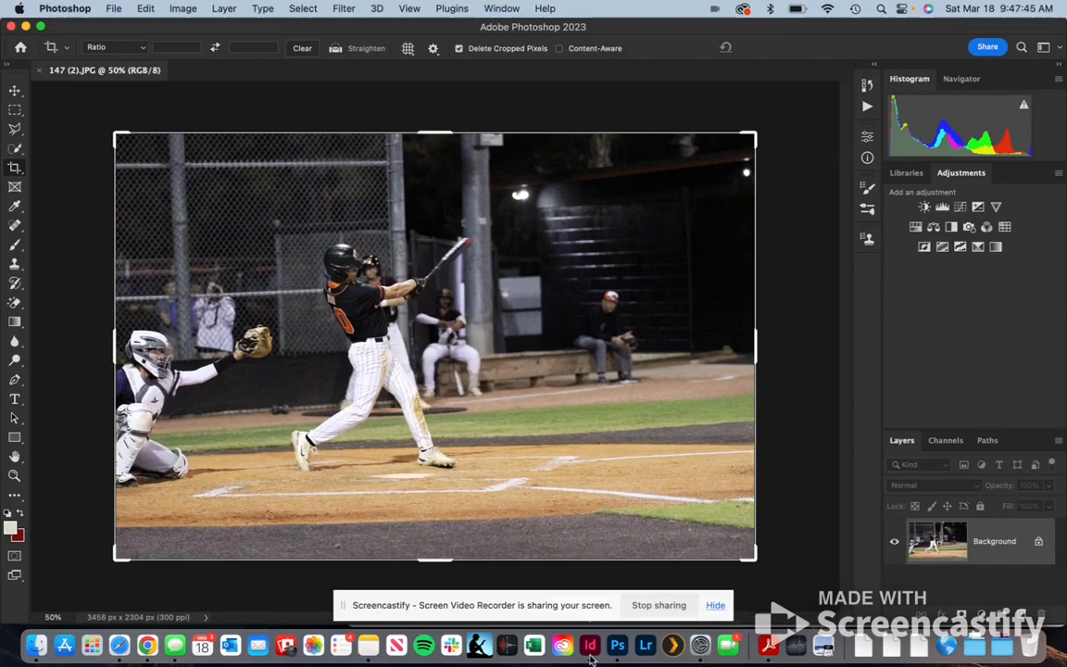
{"action": "left_click", "coordinate": [590, 649]}
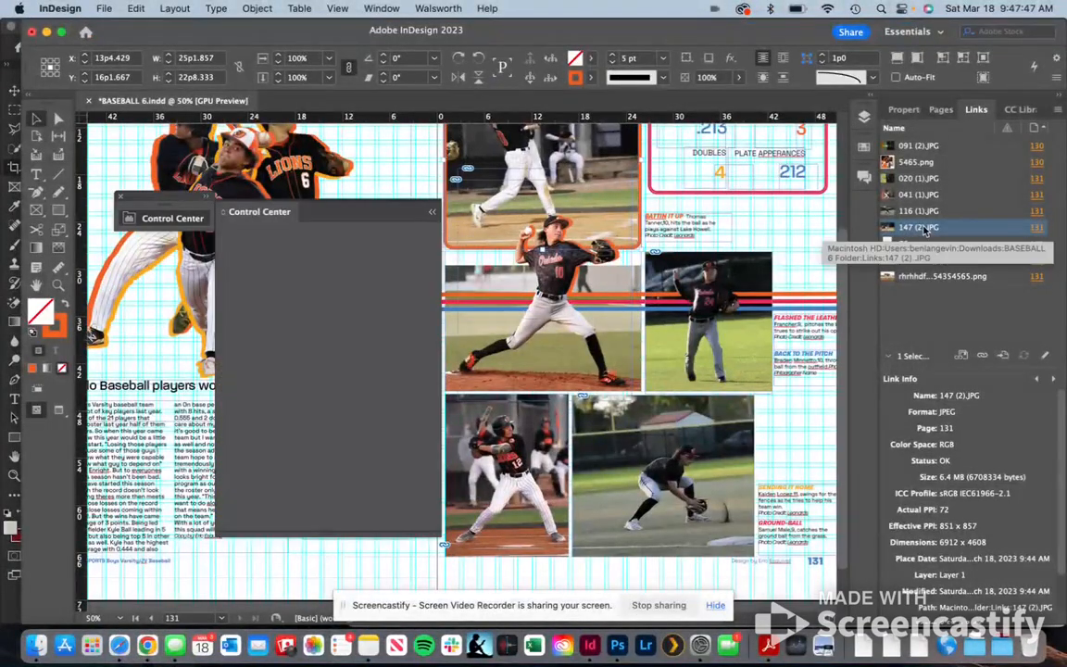
{"action": "right_click", "coordinate": [923, 230]}
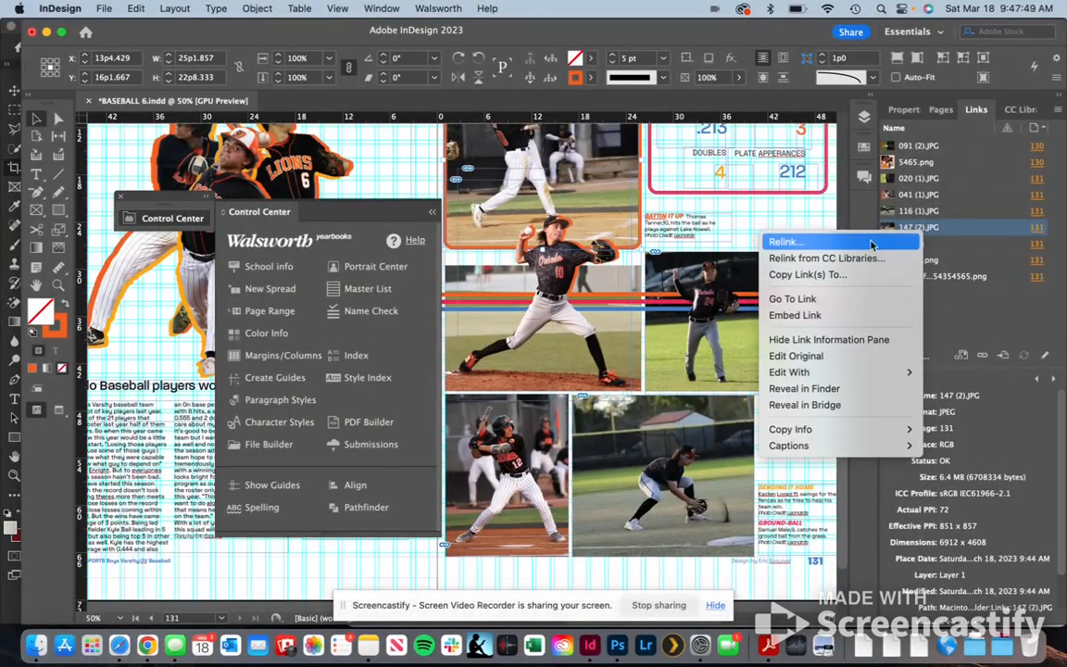
{"action": "left_click", "coordinate": [871, 242]}
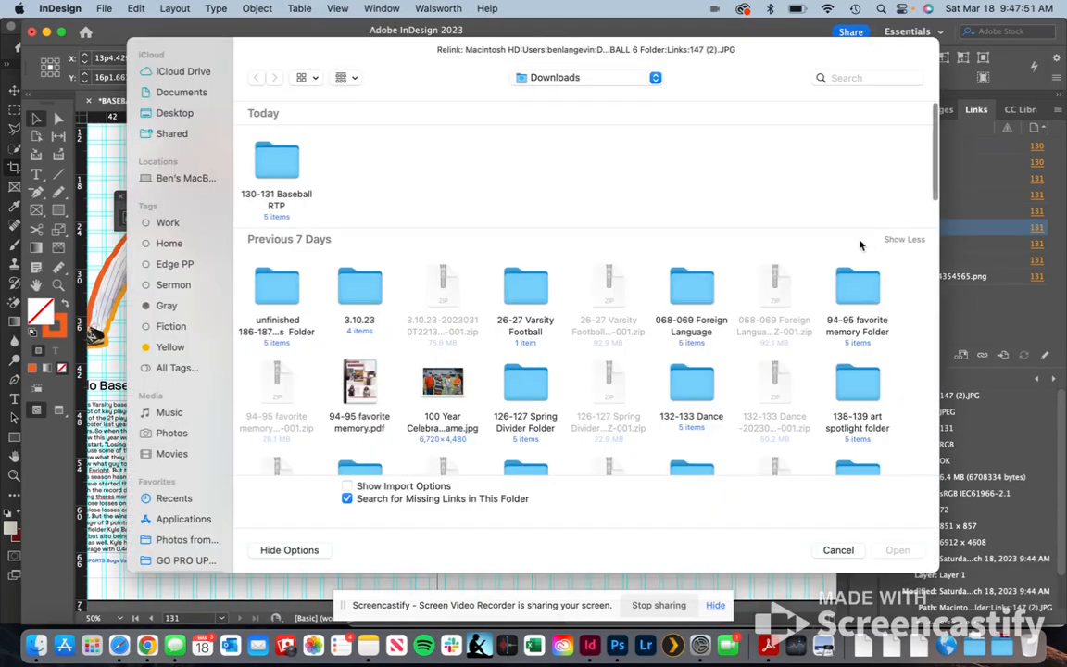
{"action": "double_click", "coordinate": [276, 163]}
{"action": "double_click", "coordinate": [608, 162]}
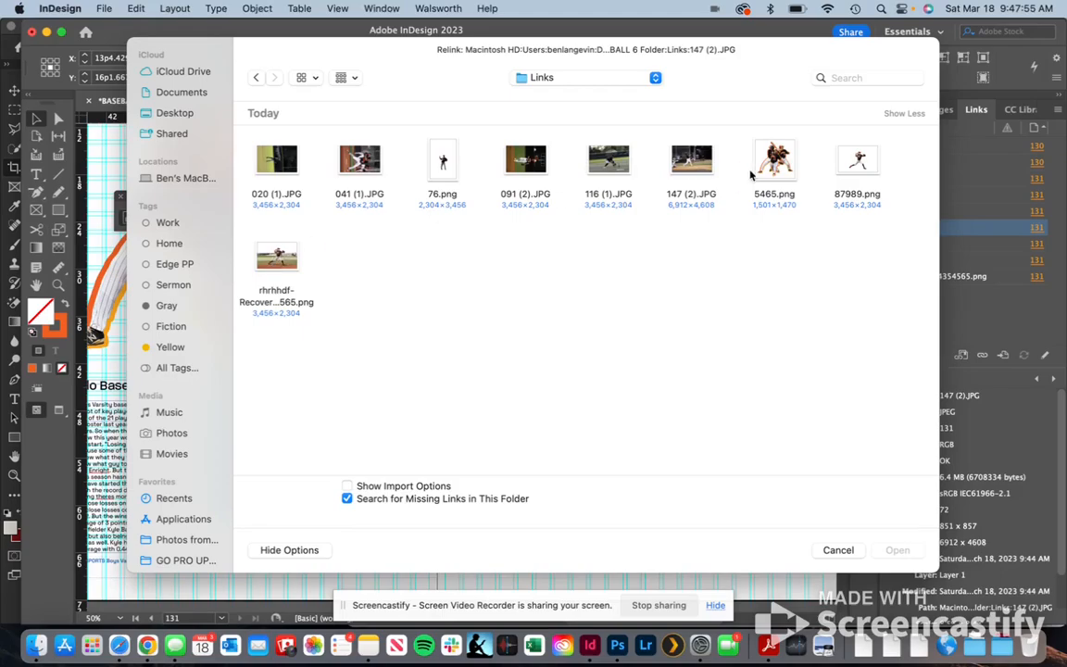
{"action": "left_click", "coordinate": [836, 551]}
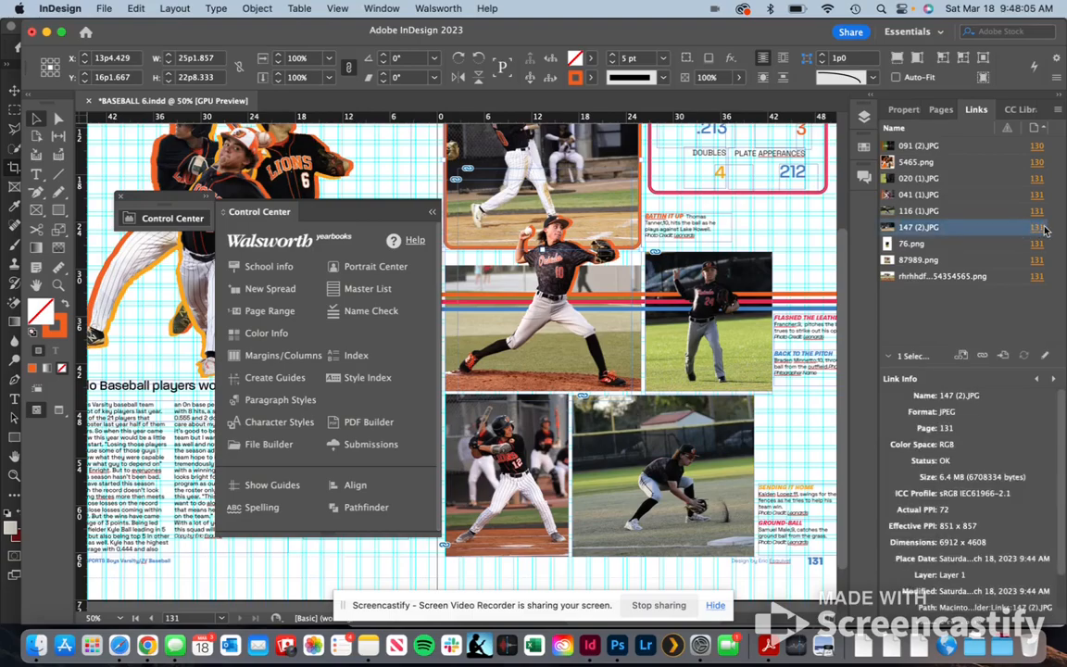
Relink 147 (2).JPG to Relinked picture of swinger.jpg in the Links folder of BASEBALL 6 Folder, and close the Control Center.
{"action": "right_click", "coordinate": [946, 229]}
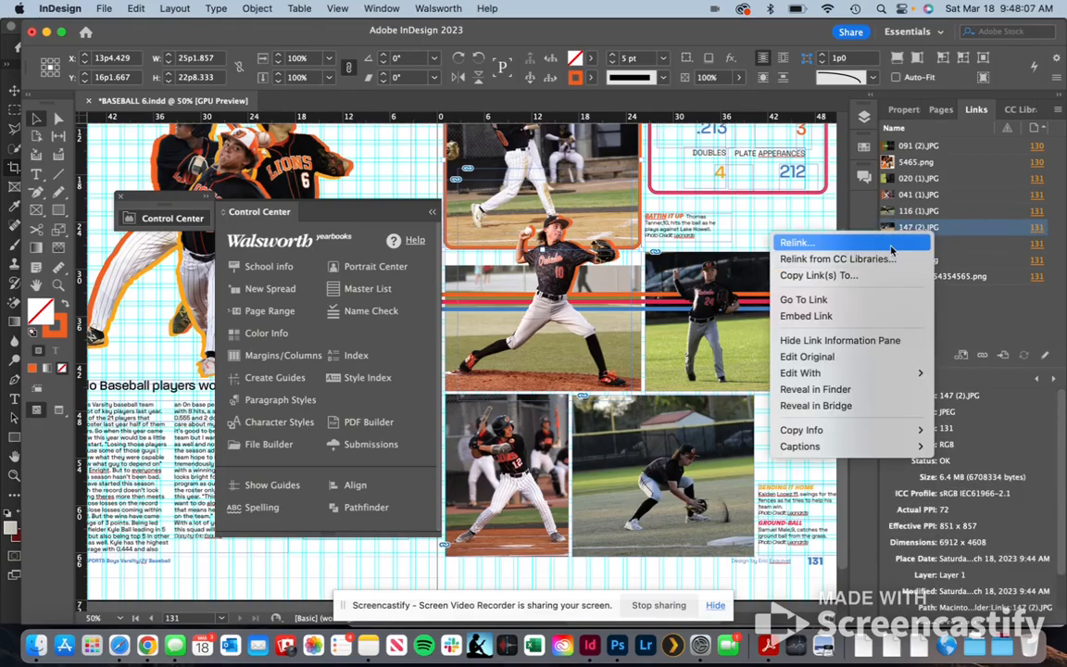
{"action": "left_click", "coordinate": [805, 229]}
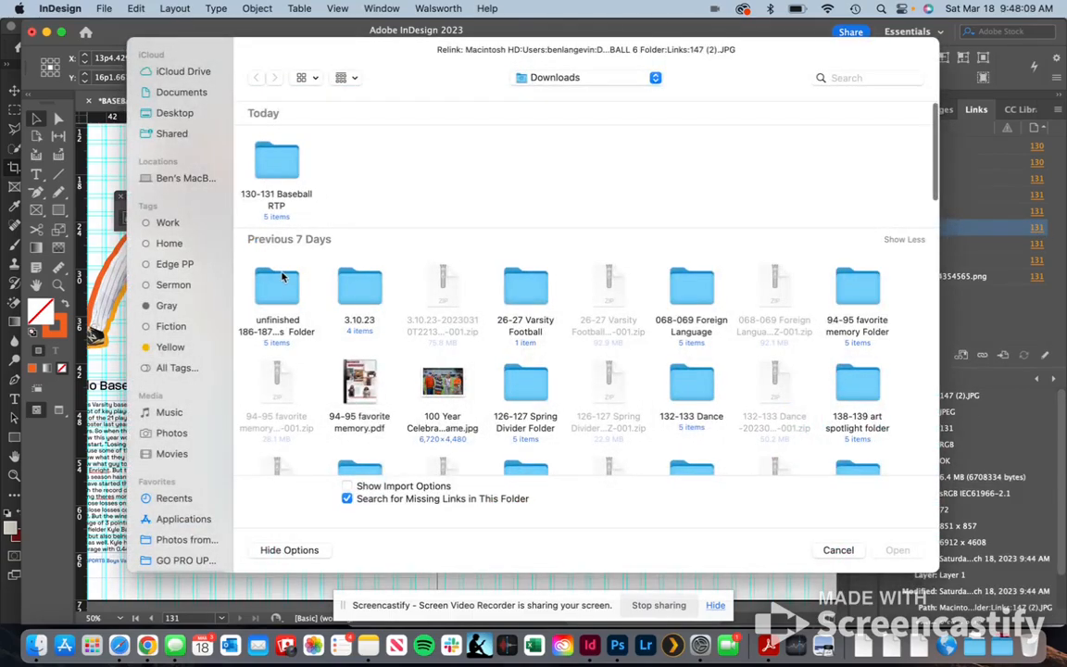
{"action": "scroll", "coordinate": [378, 293], "scroll_direction": "down", "scroll_amount": 3}
{"action": "scroll", "coordinate": [378, 293], "scroll_direction": "down", "scroll_amount": 6}
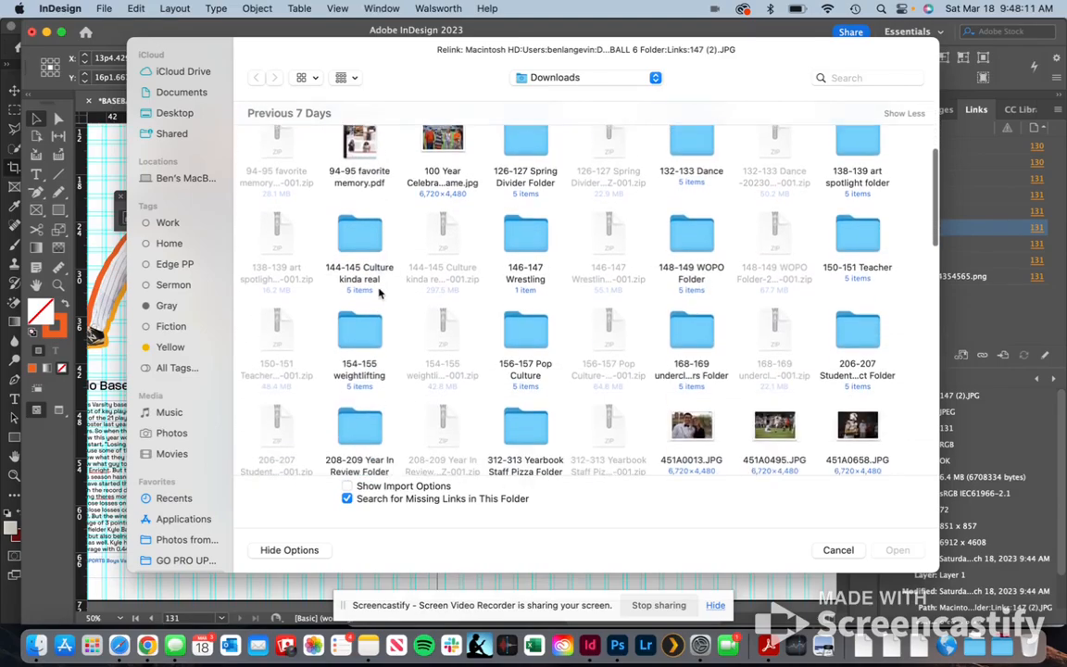
{"action": "scroll", "coordinate": [378, 293], "scroll_direction": "down", "scroll_amount": 2}
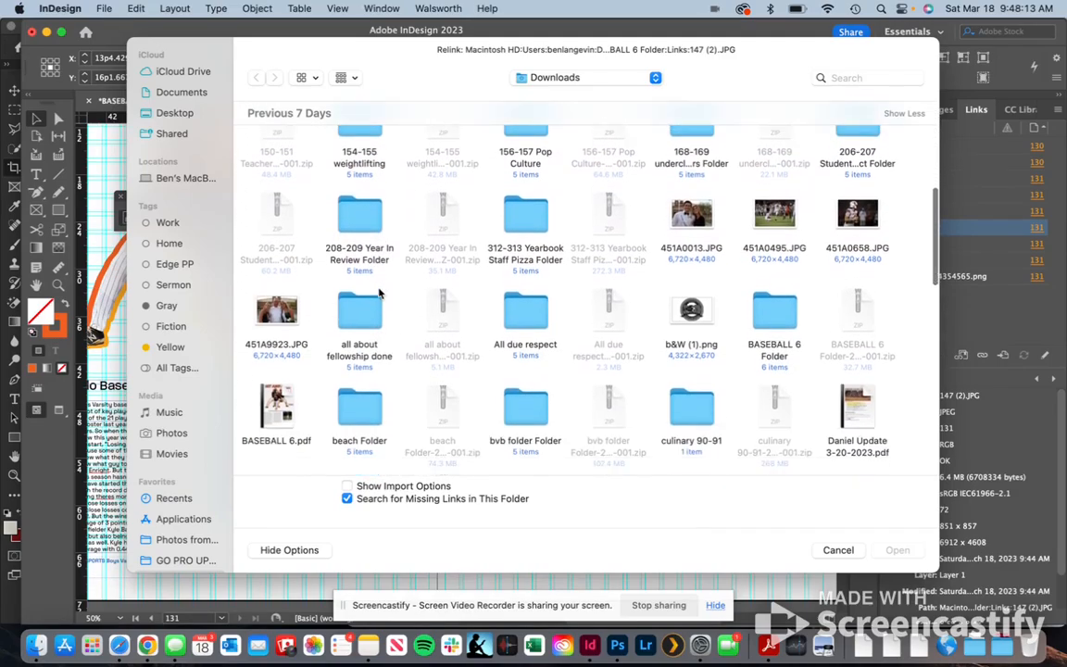
{"action": "double_click", "coordinate": [775, 307]}
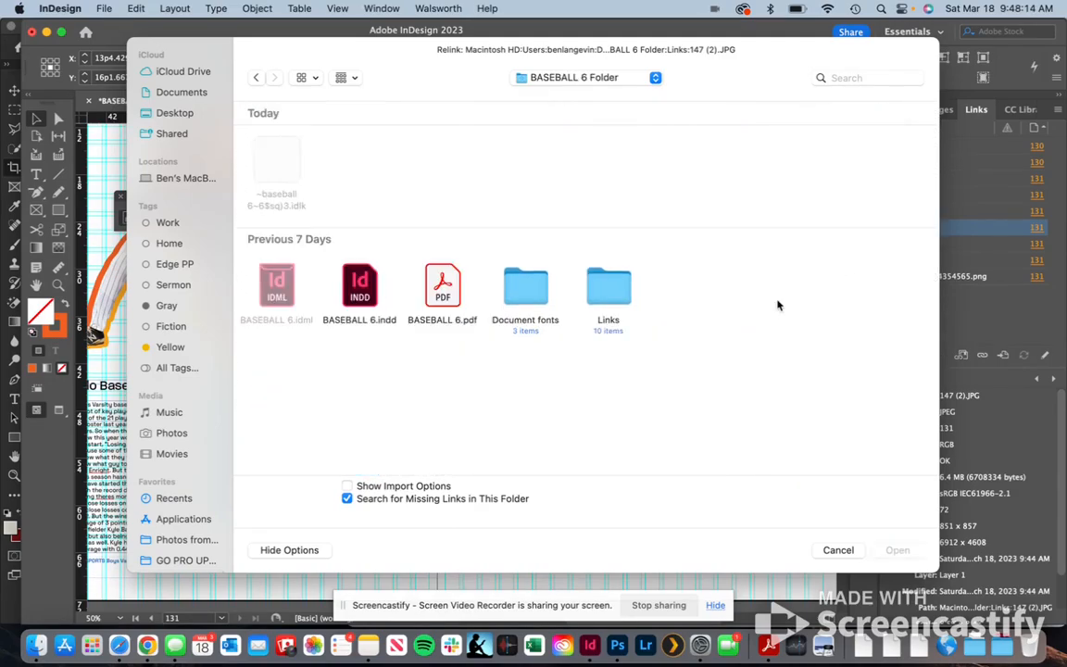
{"action": "double_click", "coordinate": [609, 285]}
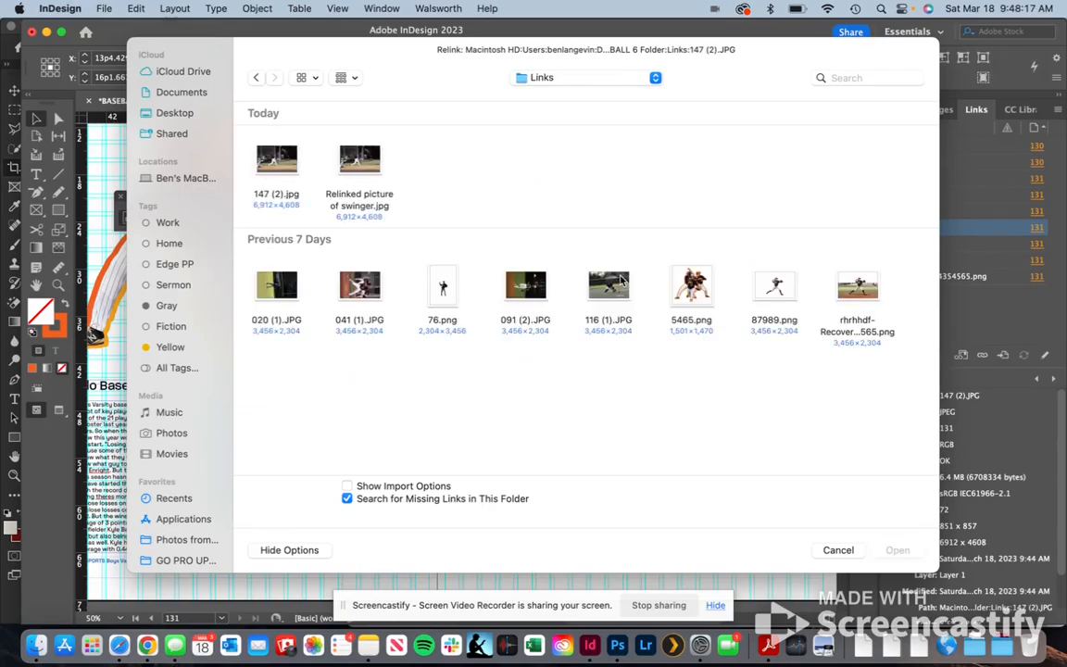
{"action": "left_click", "coordinate": [341, 156]}
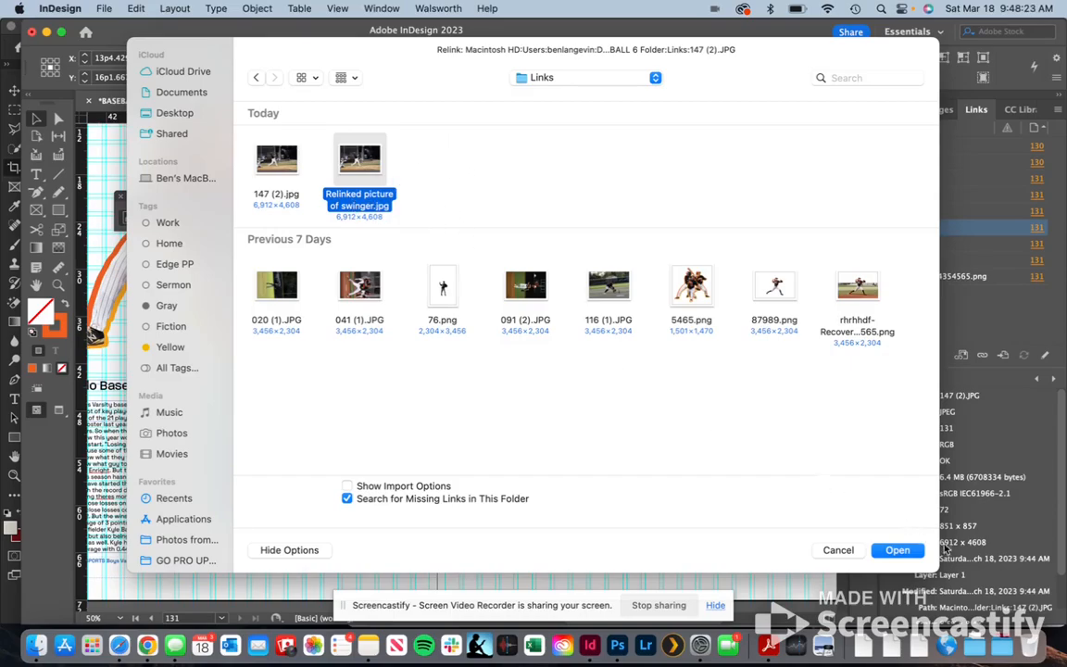
{"action": "left_click", "coordinate": [899, 552]}
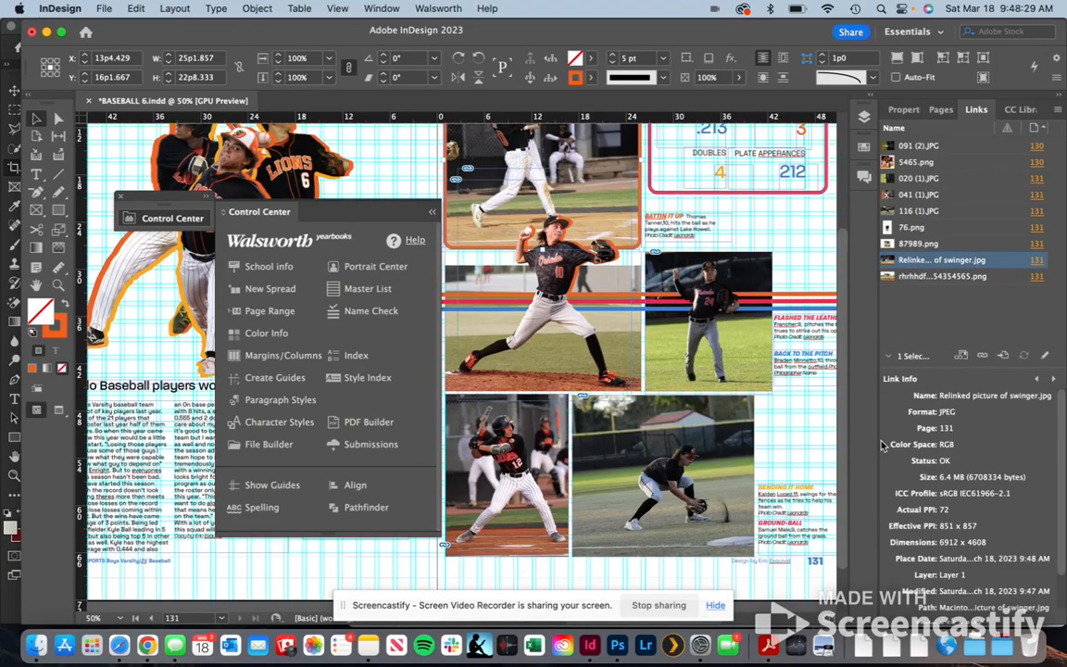
{"action": "left_click", "coordinate": [121, 200]}
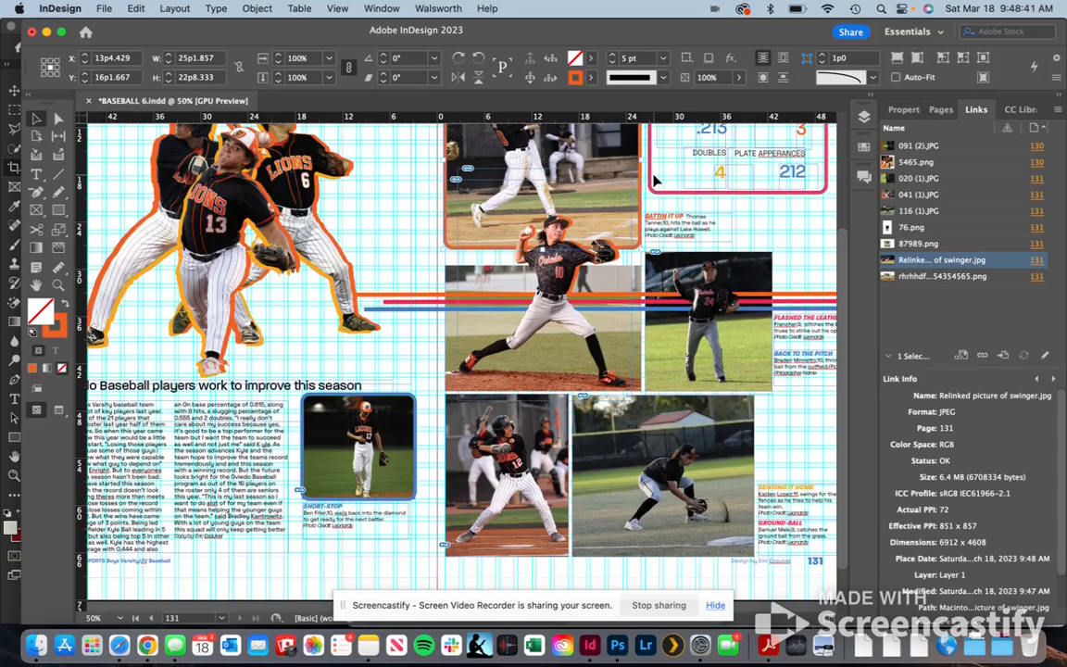
{"action": "left_click", "coordinate": [147, 646]}
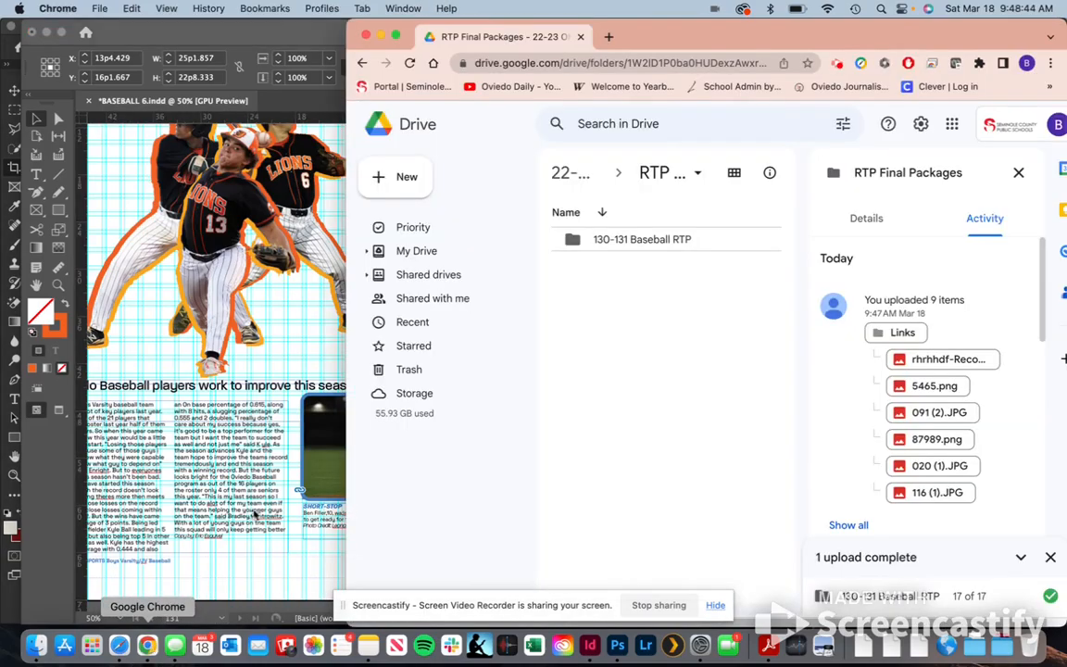
{"action": "left_click", "coordinate": [837, 64]}
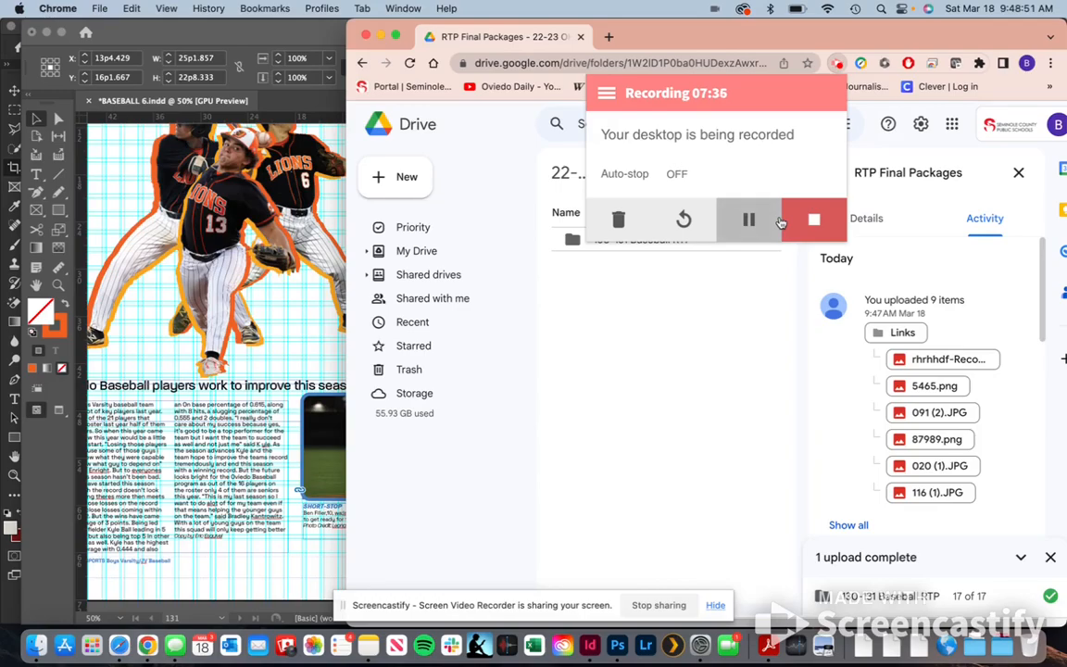
{"action": "left_click", "coordinate": [187, 417]}
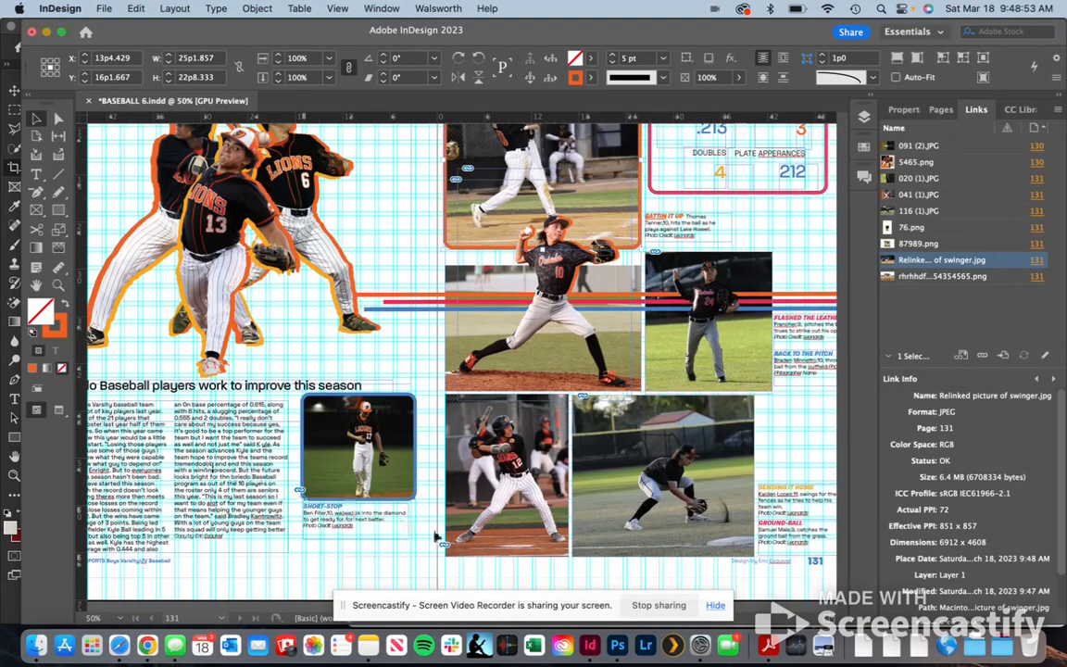
Close the Control Center again and look over both pages of the baseball spread.
{"action": "left_click", "coordinate": [121, 196]}
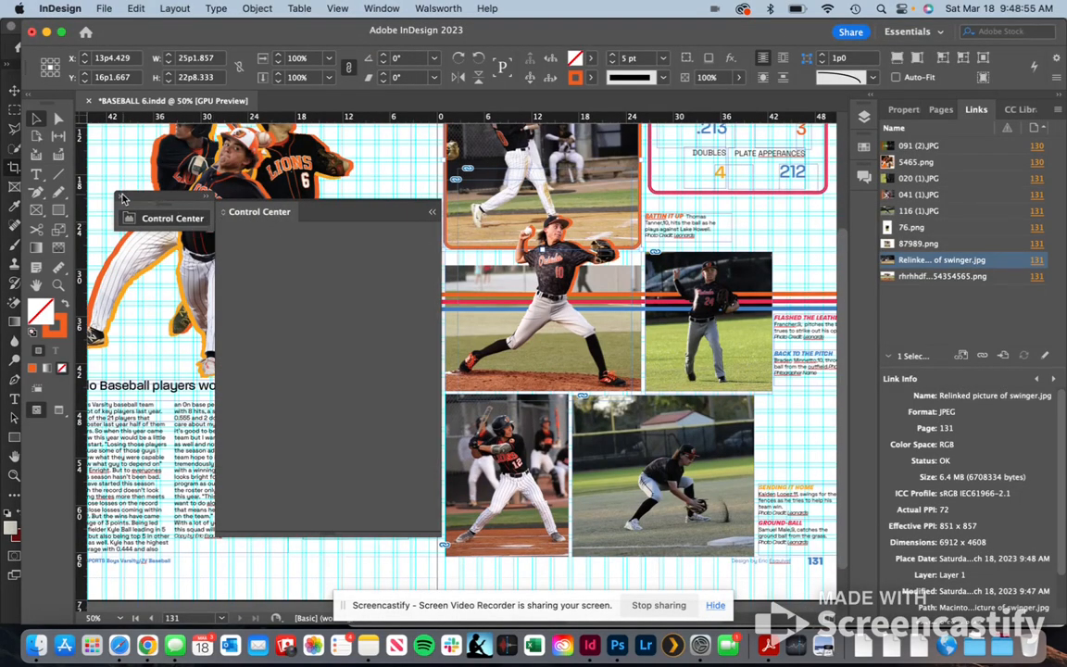
{"action": "scroll", "coordinate": [359, 473], "scroll_direction": "right", "scroll_amount": 5}
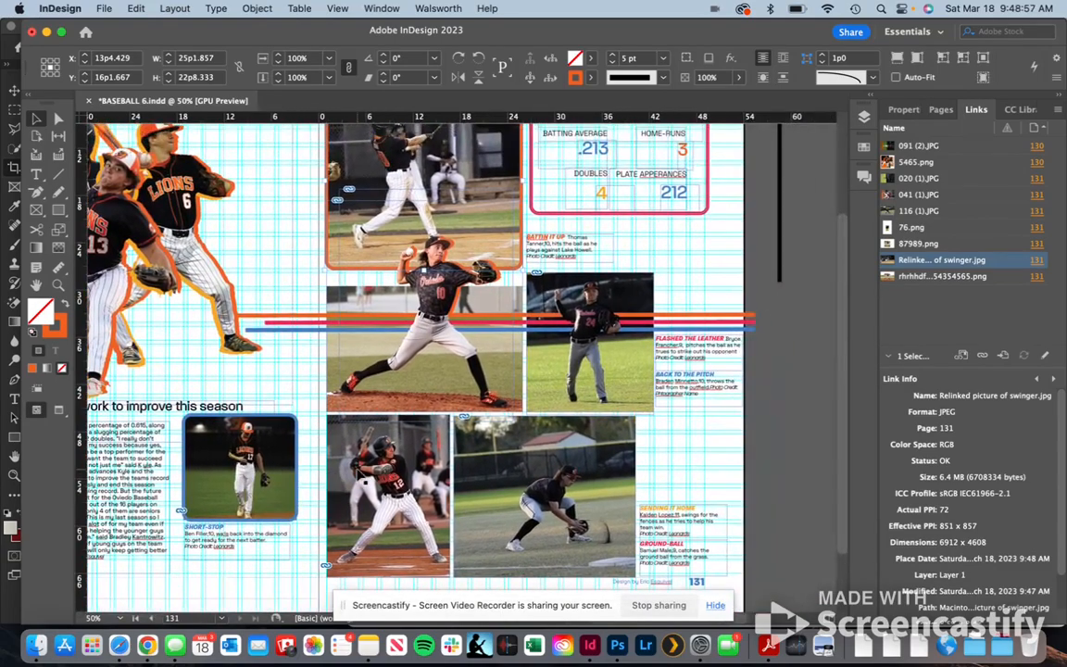
{"action": "scroll", "coordinate": [671, 512], "scroll_direction": "up", "scroll_amount": 3}
{"action": "scroll", "coordinate": [672, 512], "scroll_direction": "down", "scroll_amount": 5}
{"action": "scroll", "coordinate": [673, 514], "scroll_direction": "left", "scroll_amount": 3}
{"action": "scroll", "coordinate": [672, 512], "scroll_direction": "up", "scroll_amount": 5}
{"action": "scroll", "coordinate": [672, 513], "scroll_direction": "left", "scroll_amount": 2}
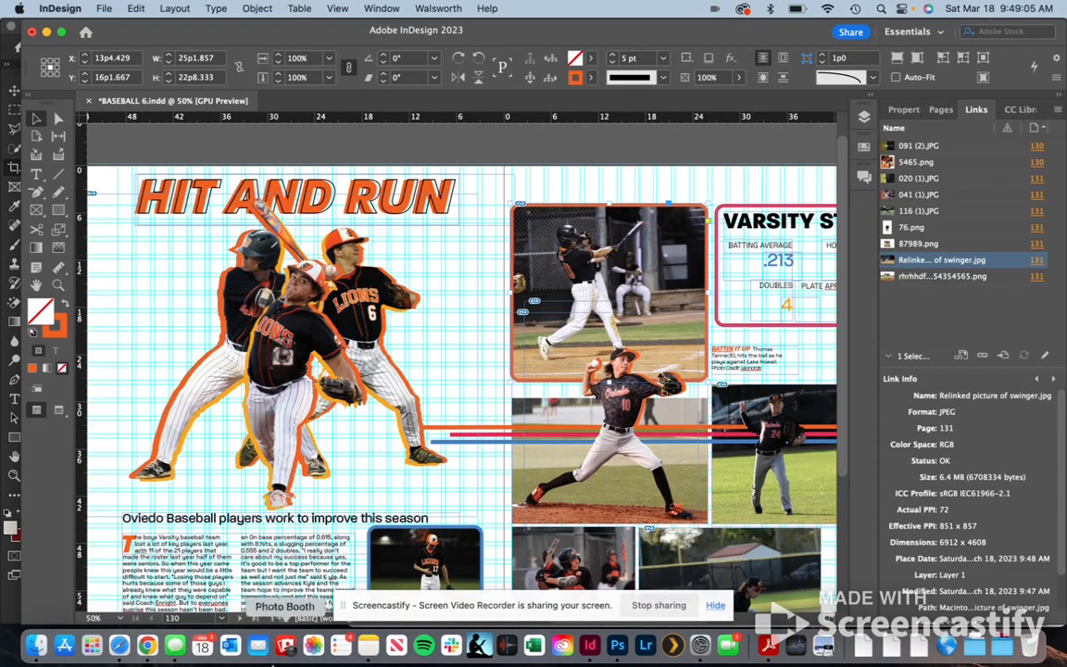
Open the 130-131 Baseball RTP folder in Finder, review its packaged files including BASEBALL 6.pdf, and close the window.
{"action": "left_click", "coordinate": [147, 646]}
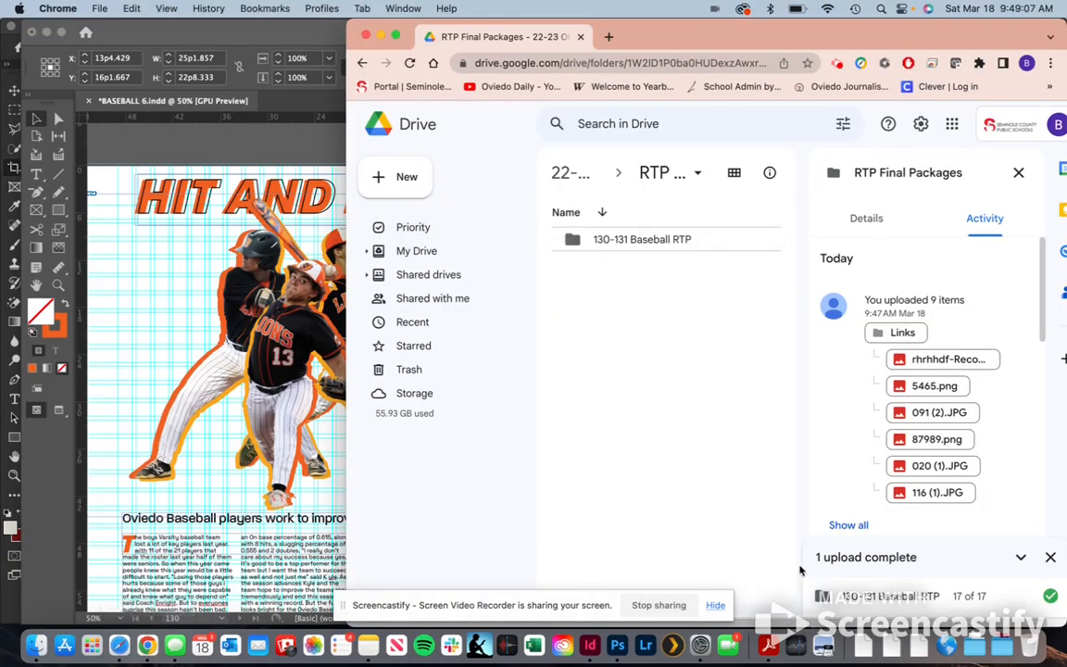
{"action": "left_click", "coordinate": [1001, 645]}
{"action": "left_click", "coordinate": [981, 594]}
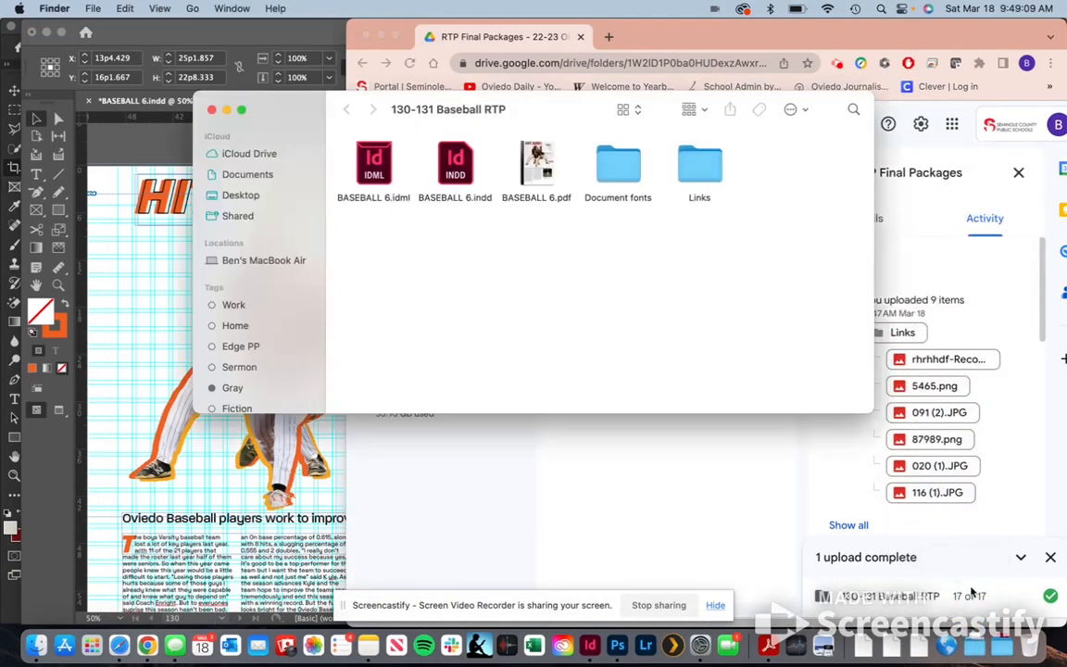
{"action": "left_click", "coordinate": [538, 165]}
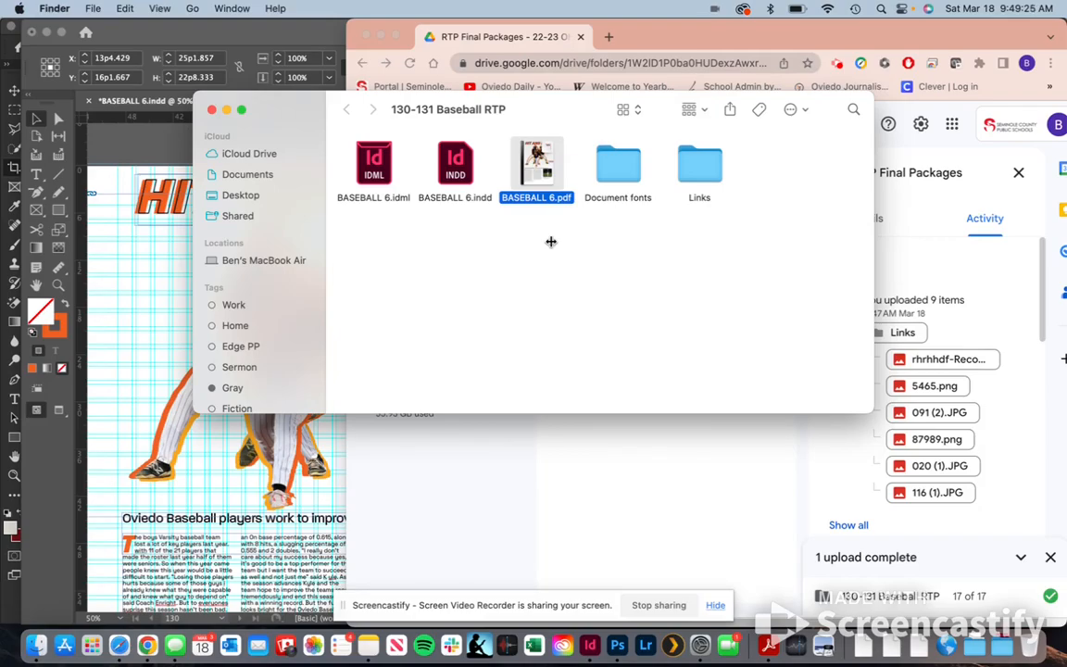
{"action": "left_click", "coordinate": [212, 110]}
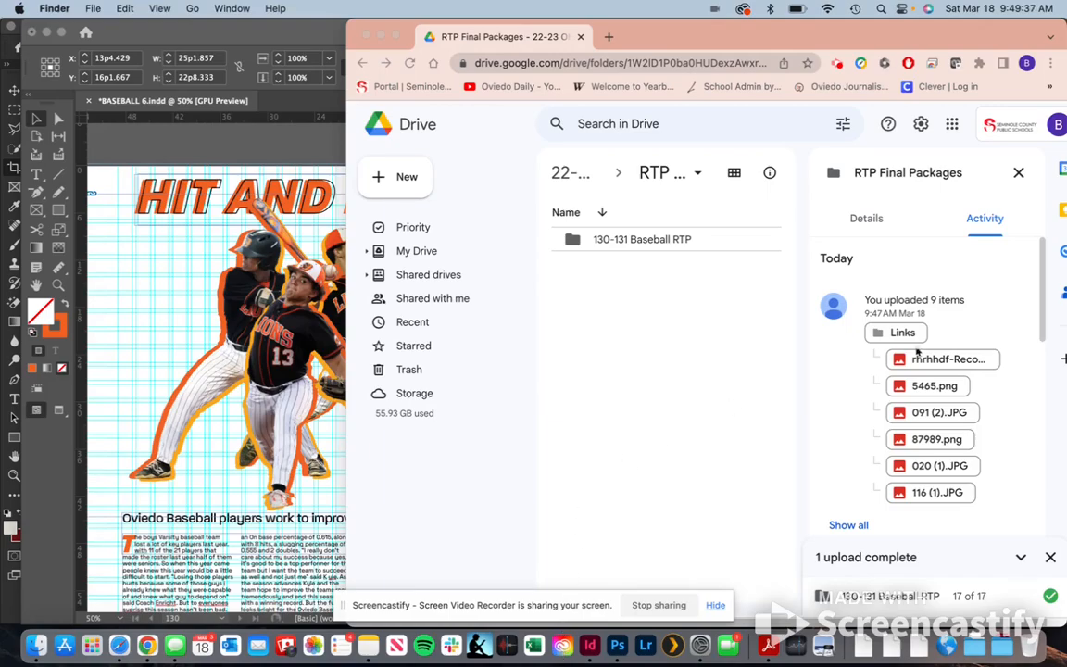
{"action": "left_click", "coordinate": [580, 263]}
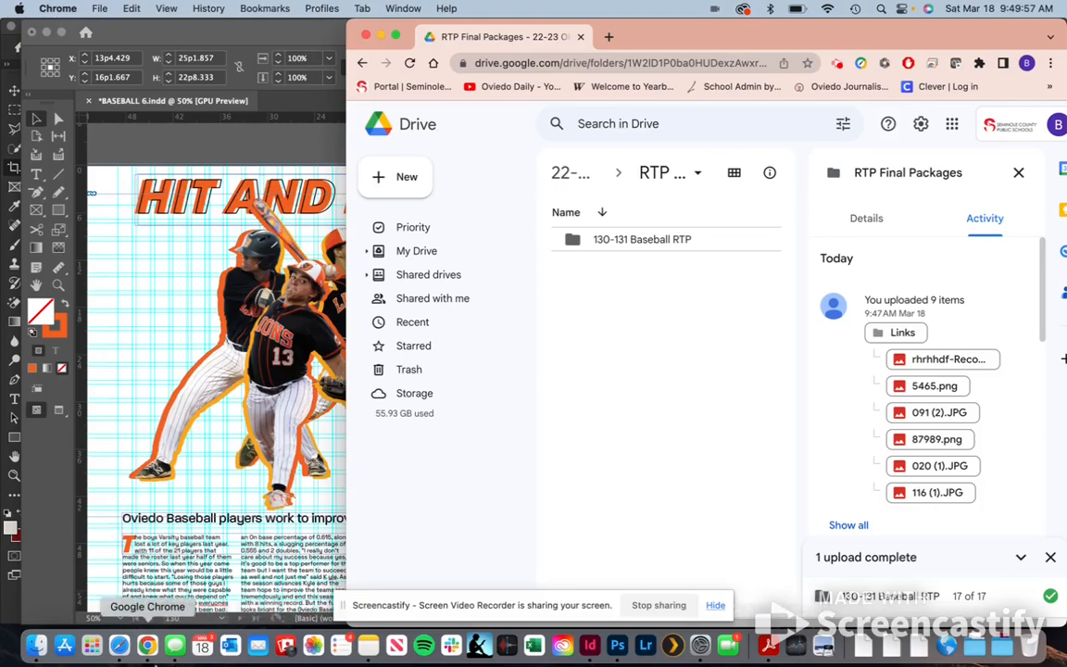
{"action": "left_click", "coordinate": [836, 65]}
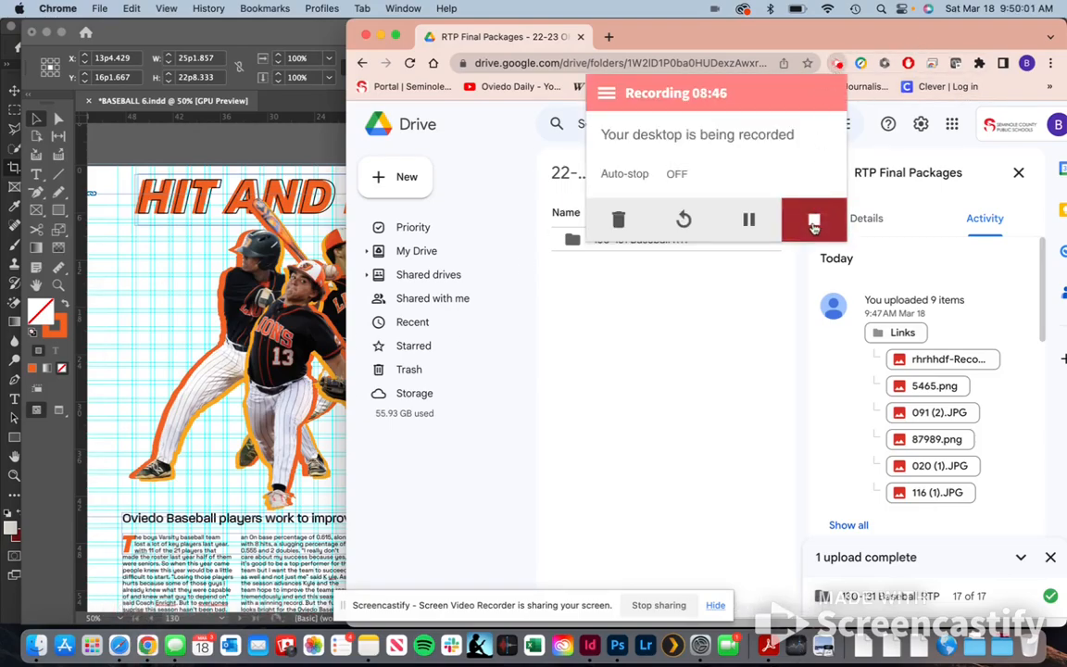